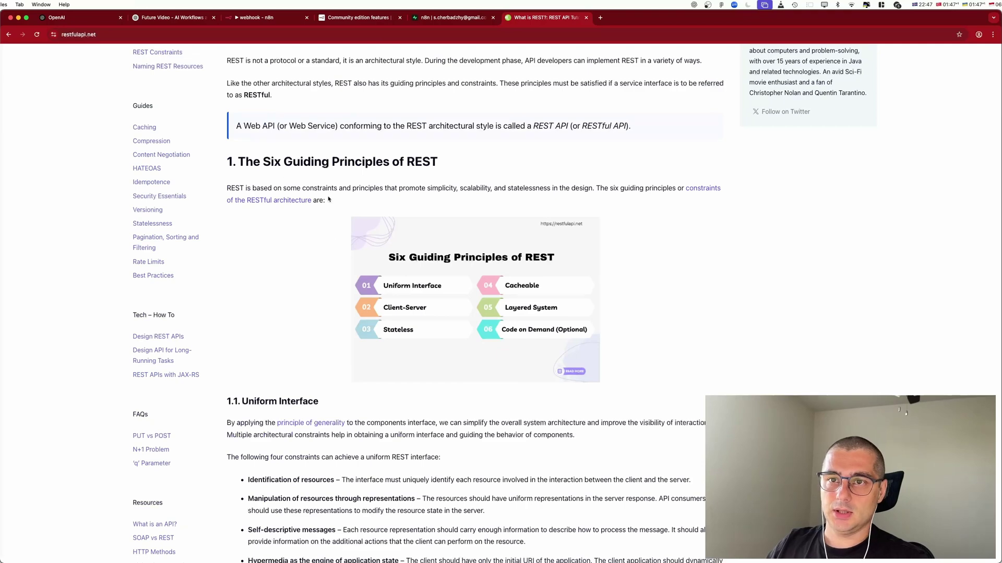
Close the restfulapi.net REST article and return to the n8n workflow.
scroll(330, 219, down, 5)
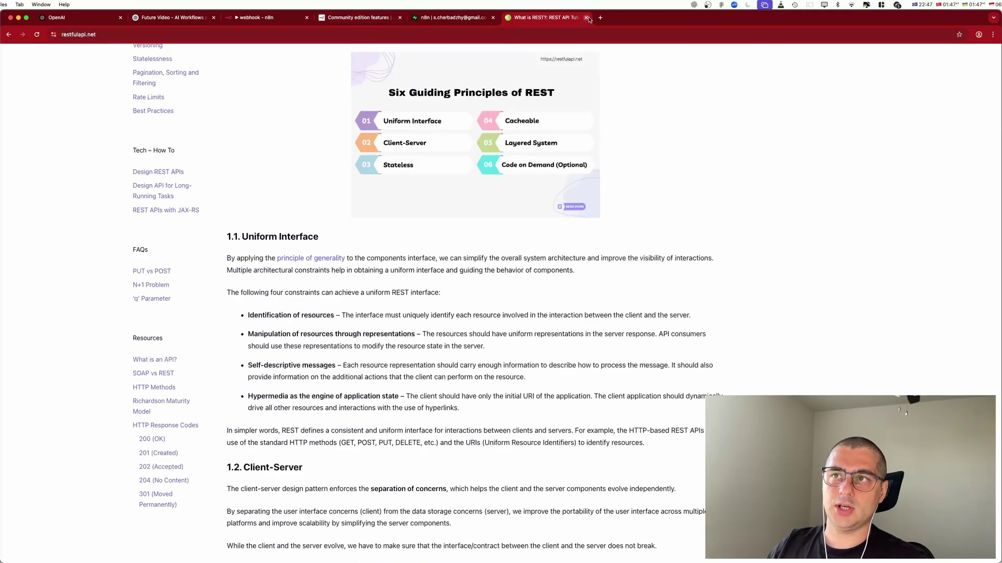
scroll(510, 209, up, 8)
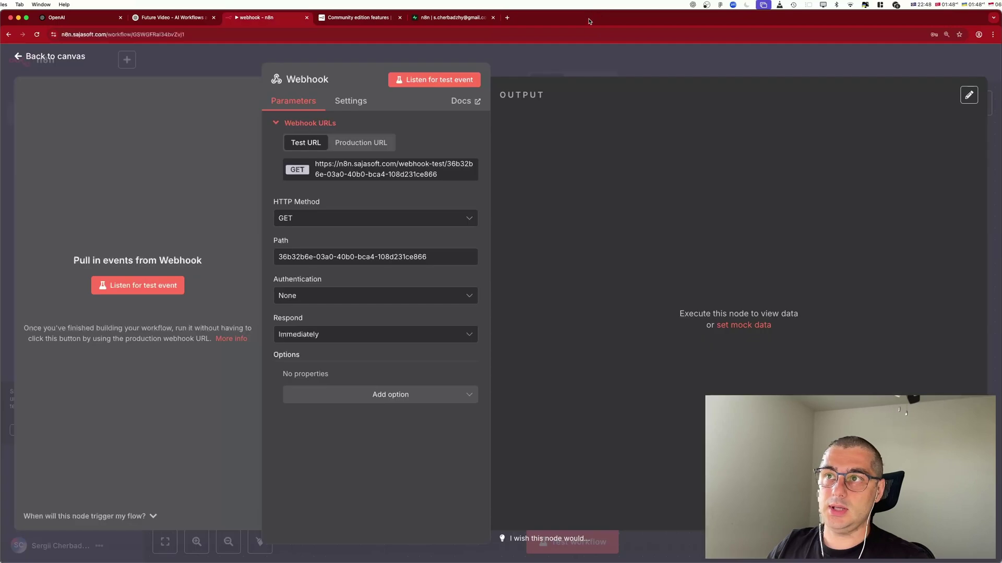
click(587, 17)
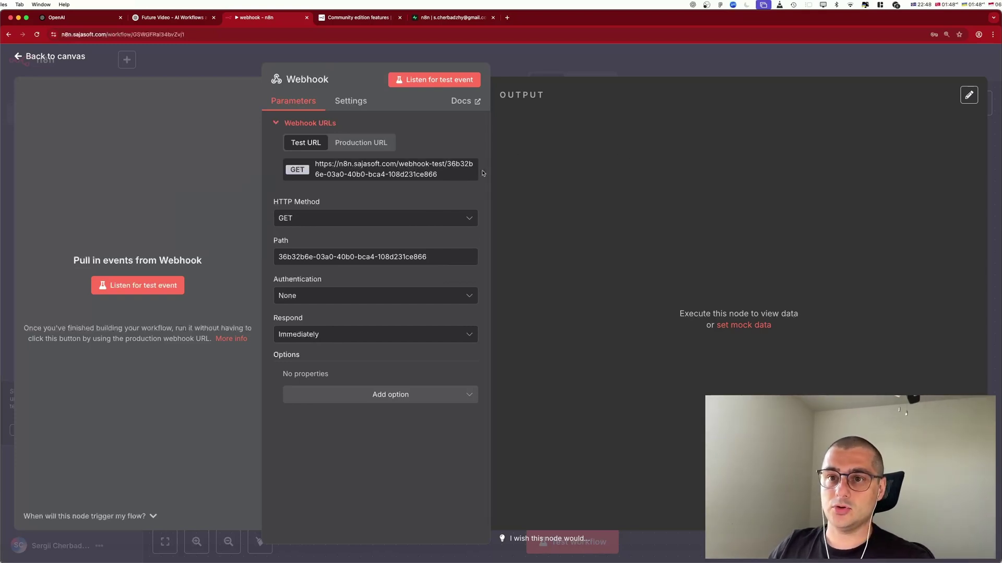
Switch the Webhook node's HTTP method from GET to POST.
click(305, 220)
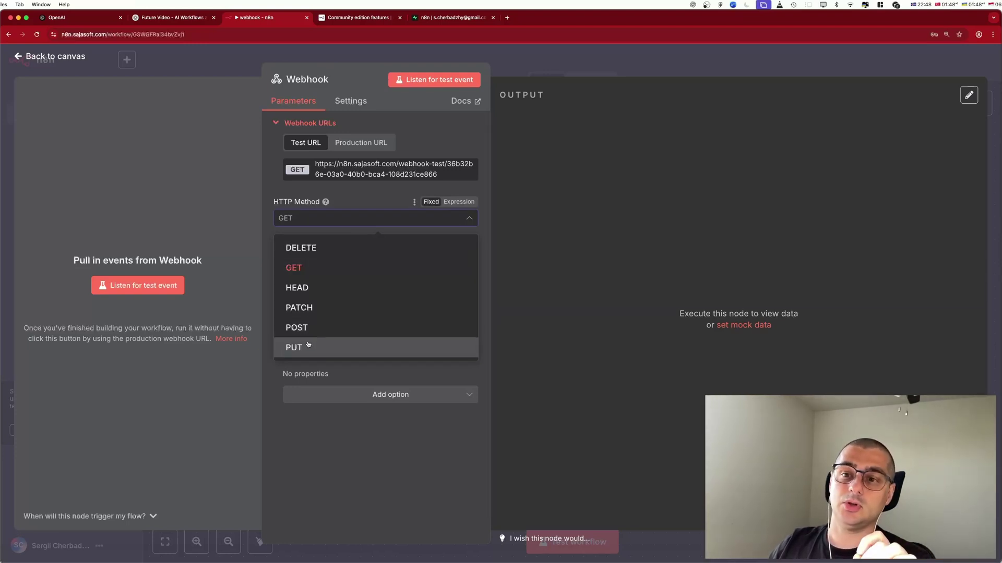
click(657, 190)
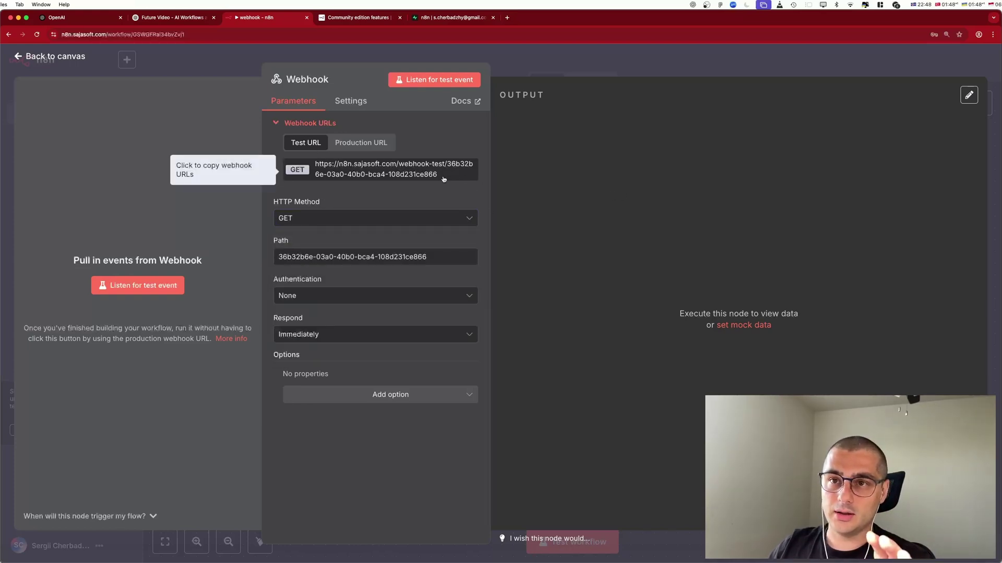
click(314, 218)
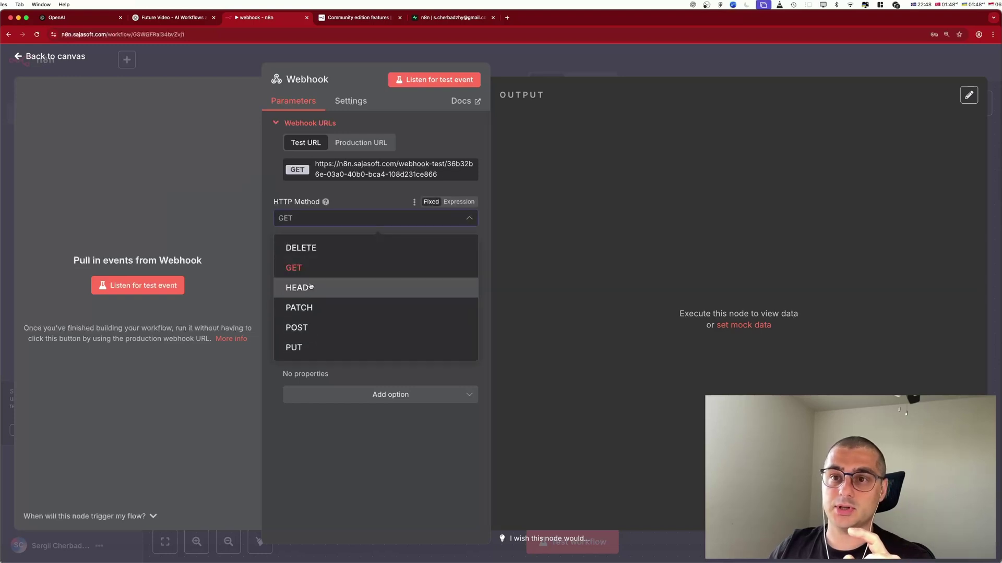
click(305, 329)
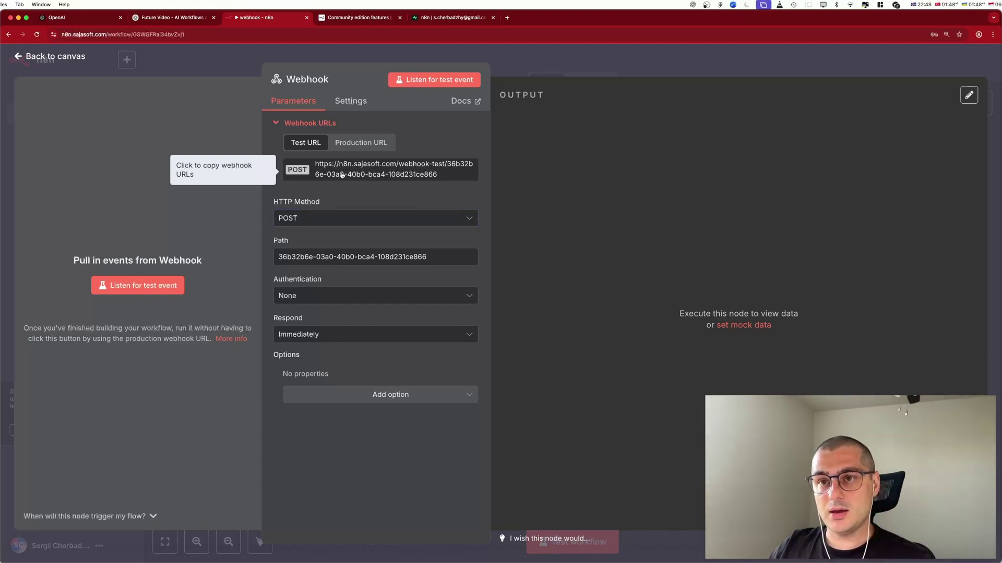
click(334, 219)
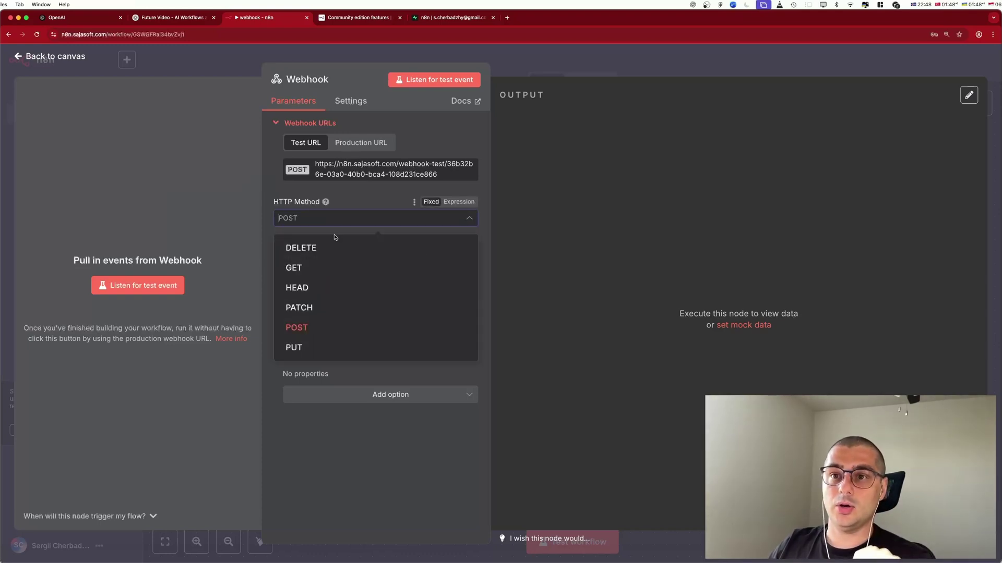
click(313, 267)
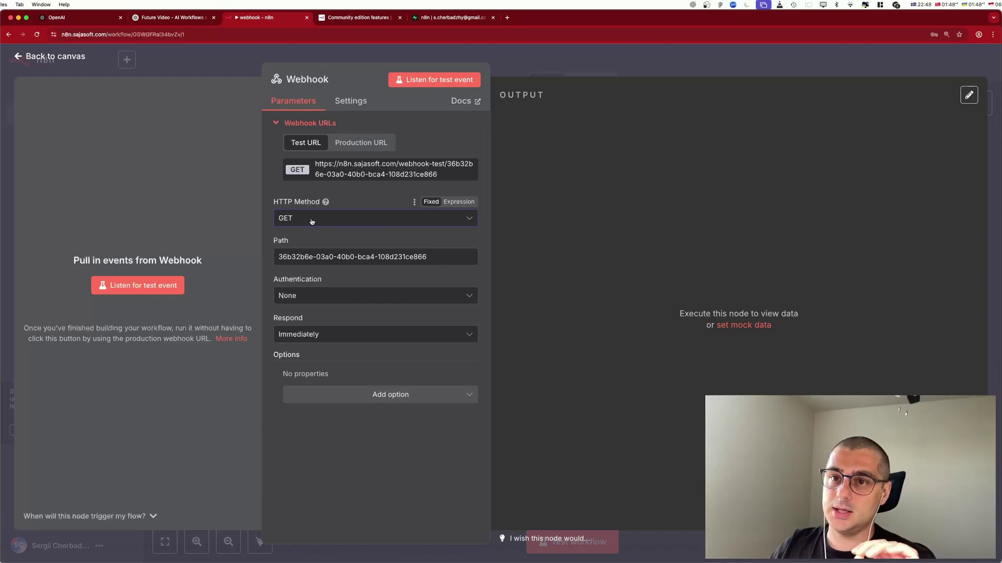
click(312, 222)
click(315, 326)
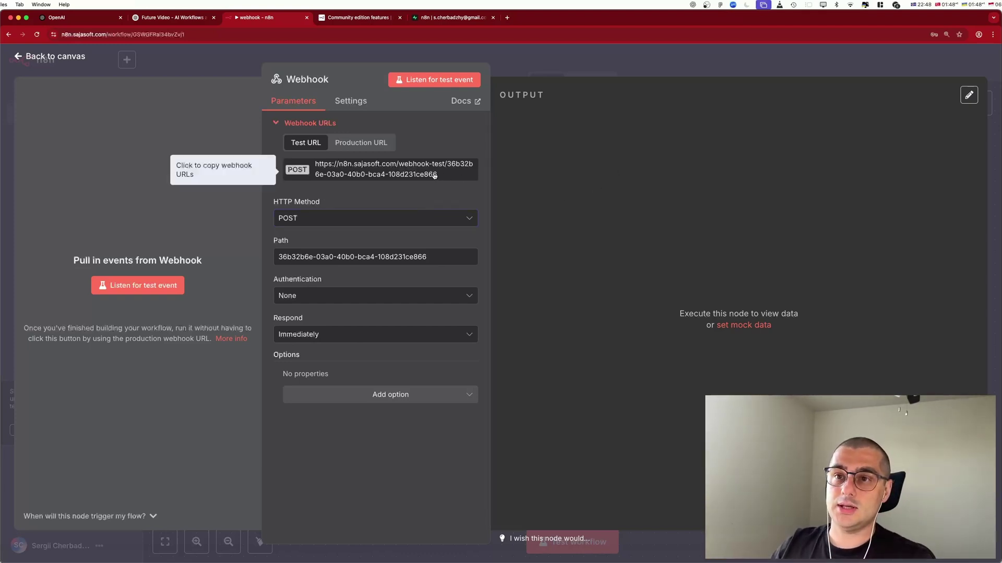
Add the Field Name for Binary Data option to the Webhook, then remove it again.
click(381, 394)
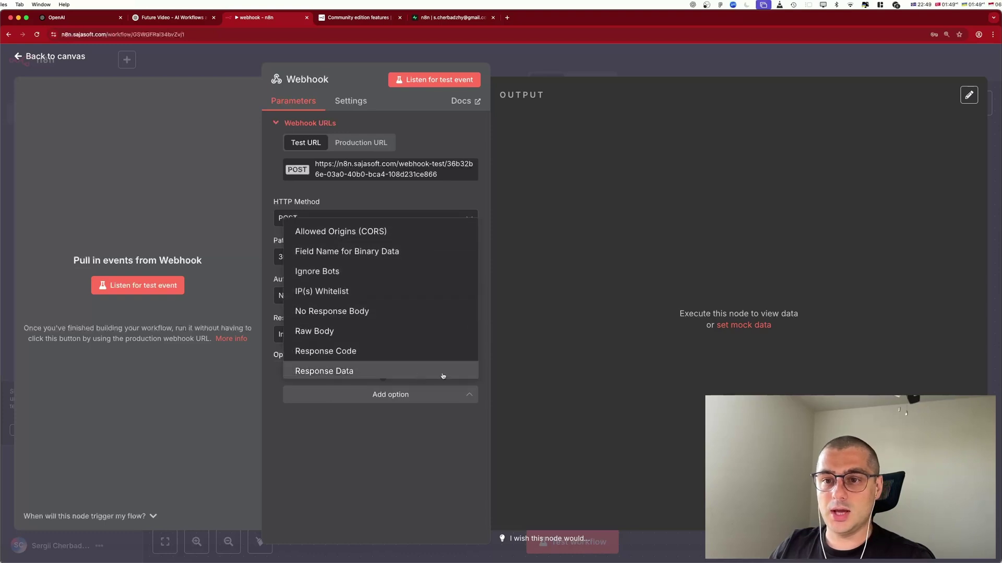
click(372, 252)
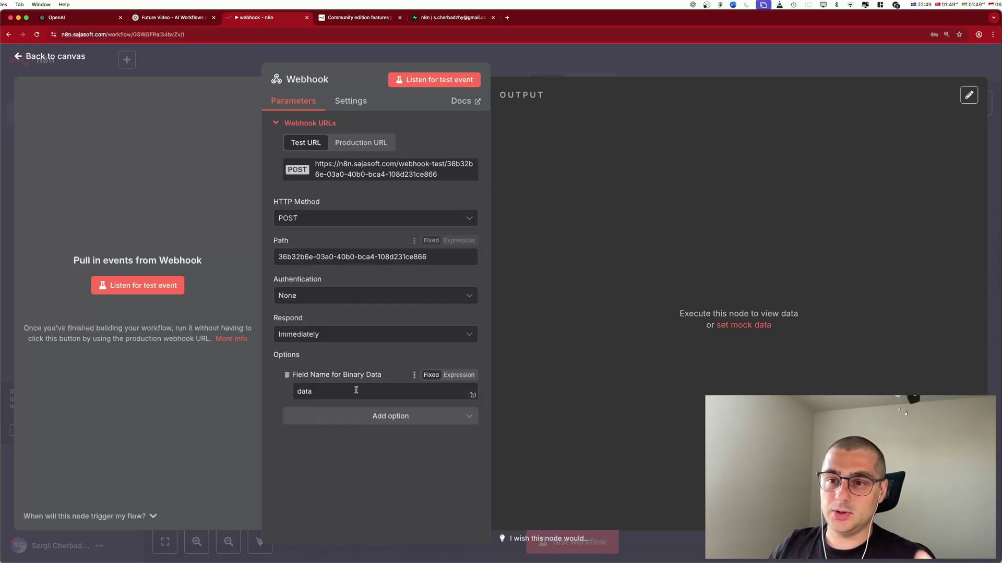
click(289, 376)
Replace the Webhook path with 'users' and set the method back to POST.
drag(279, 256, 624, 183)
text(user)
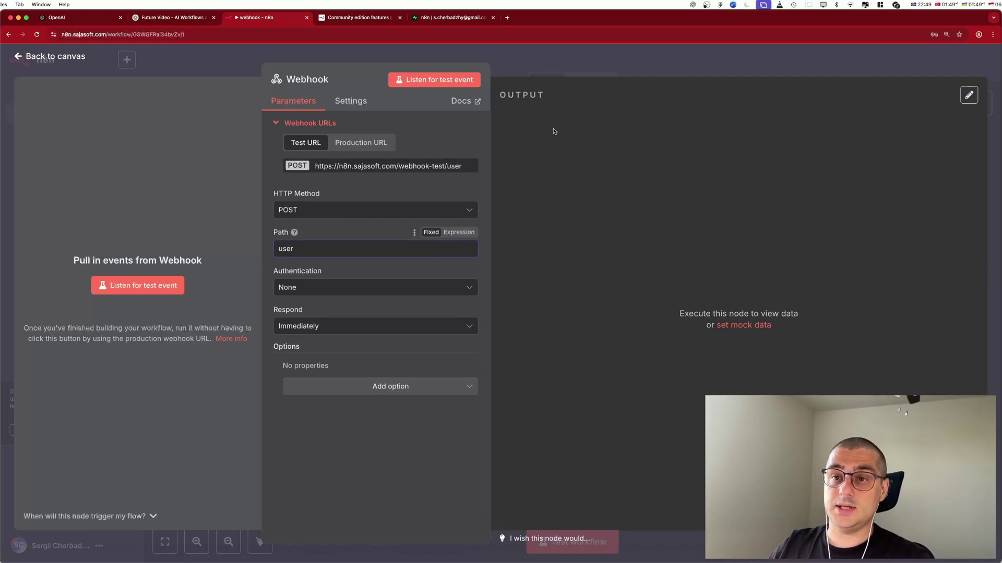
text(s)
click(342, 210)
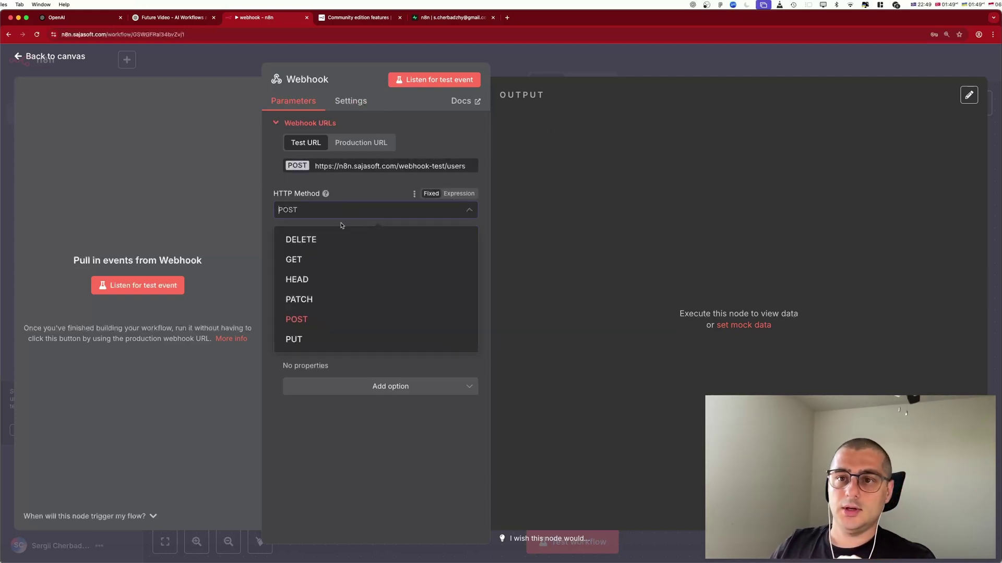
click(316, 265)
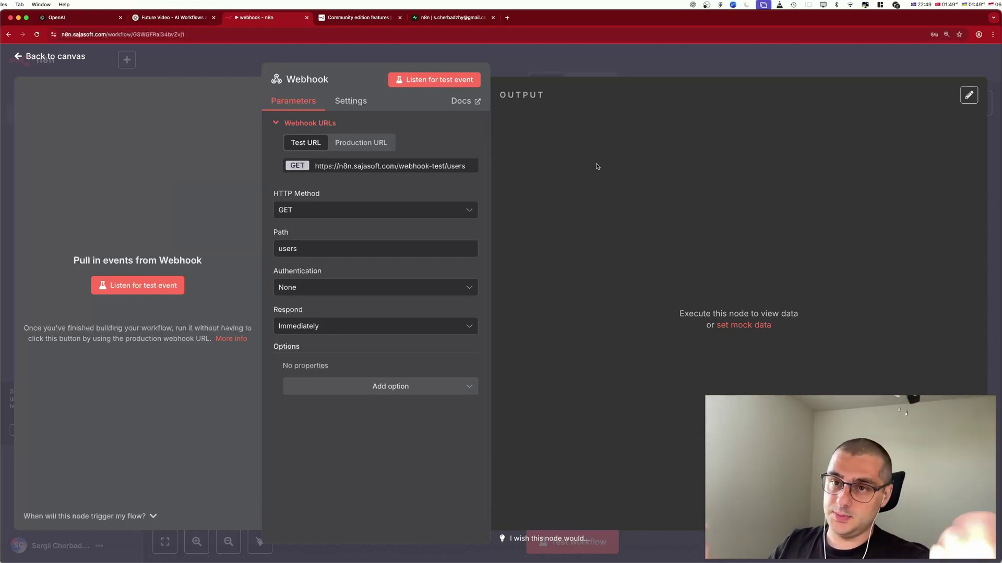
click(393, 209)
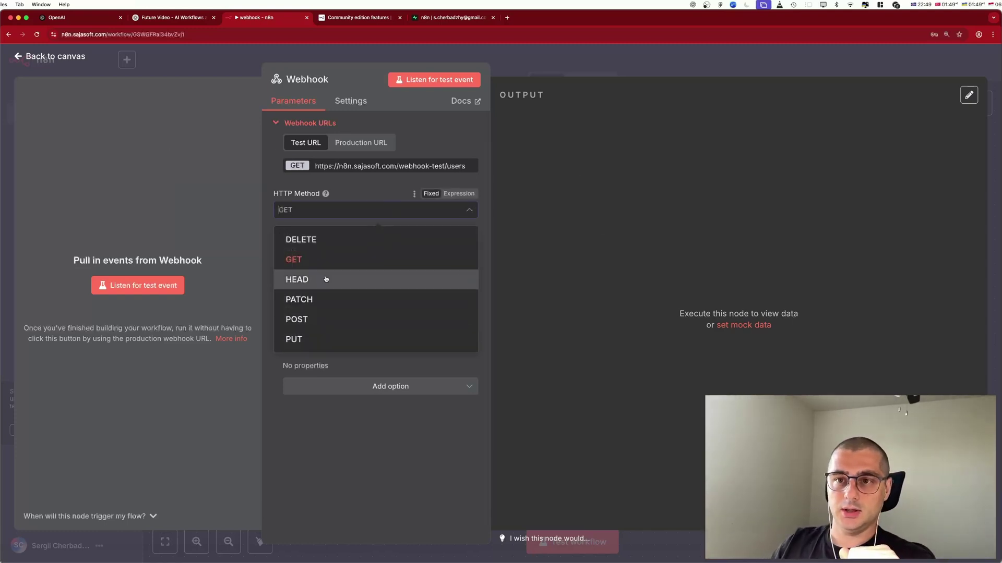
click(320, 317)
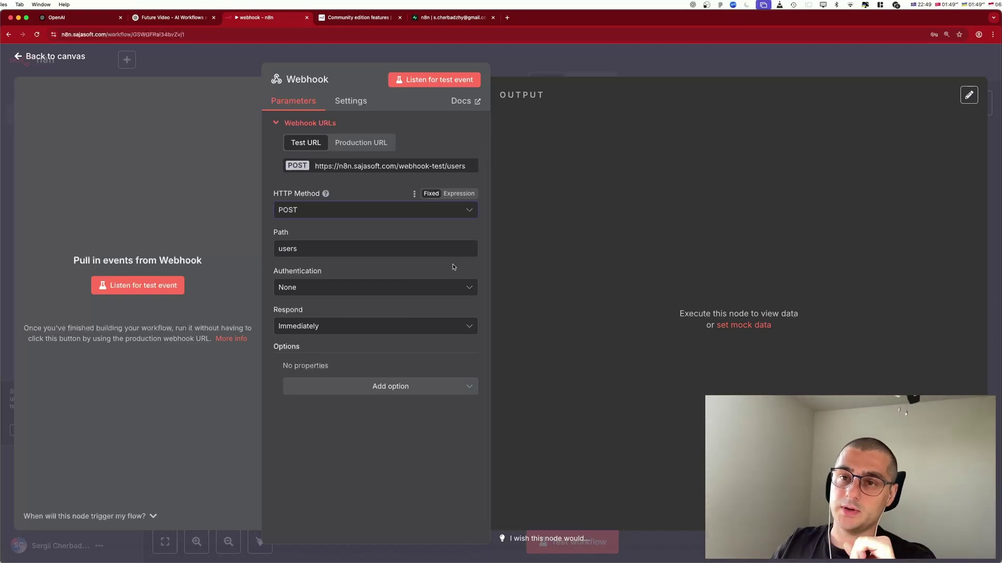
click(336, 214)
Try the PUT and DELETE methods, settle on GET, and go back to the canvas.
click(317, 339)
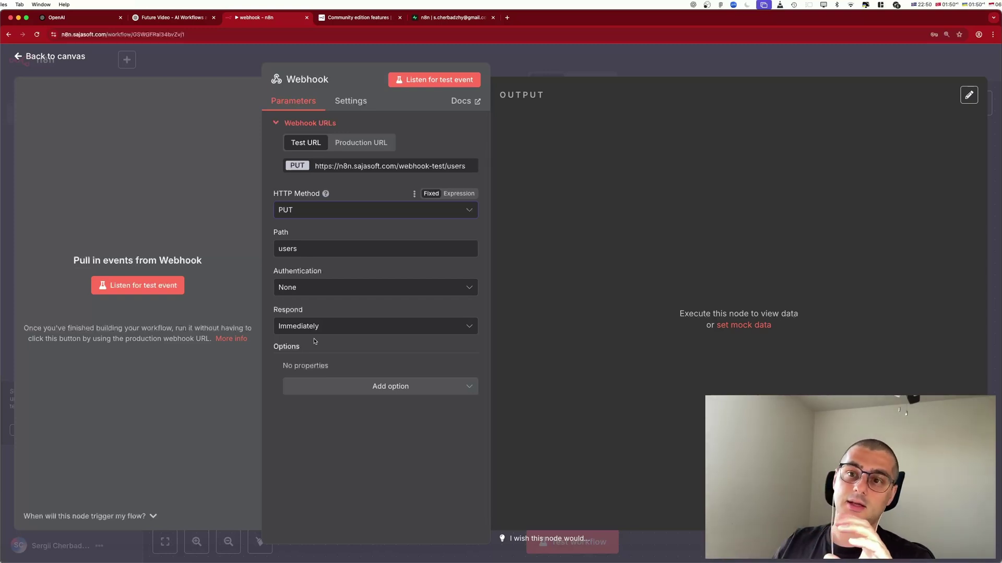
click(316, 210)
click(342, 238)
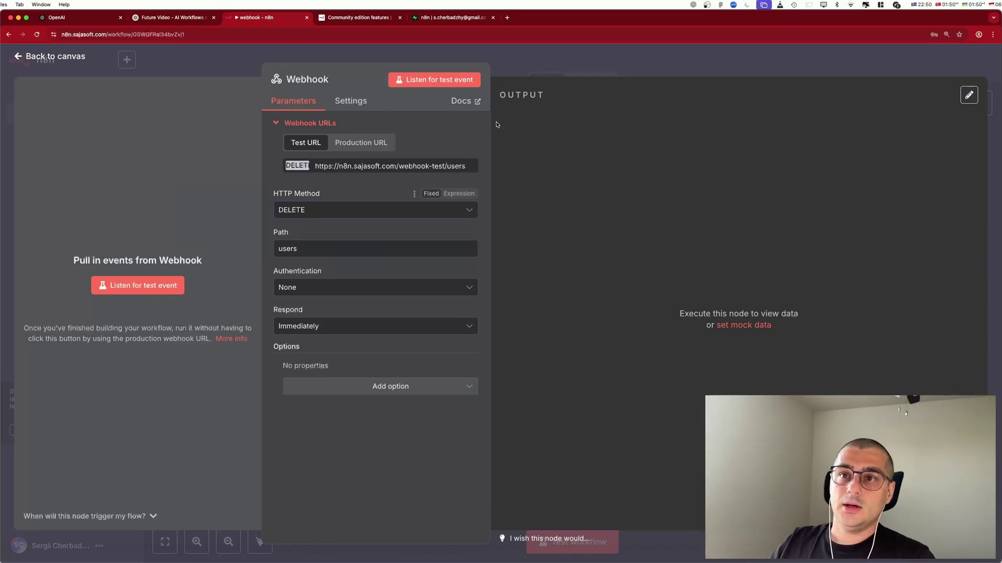
click(339, 213)
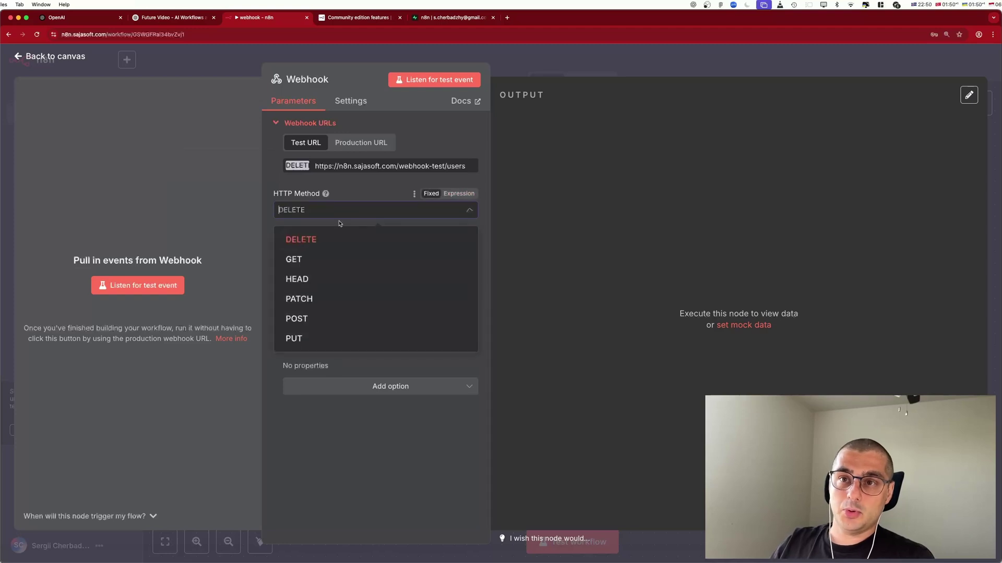
click(312, 260)
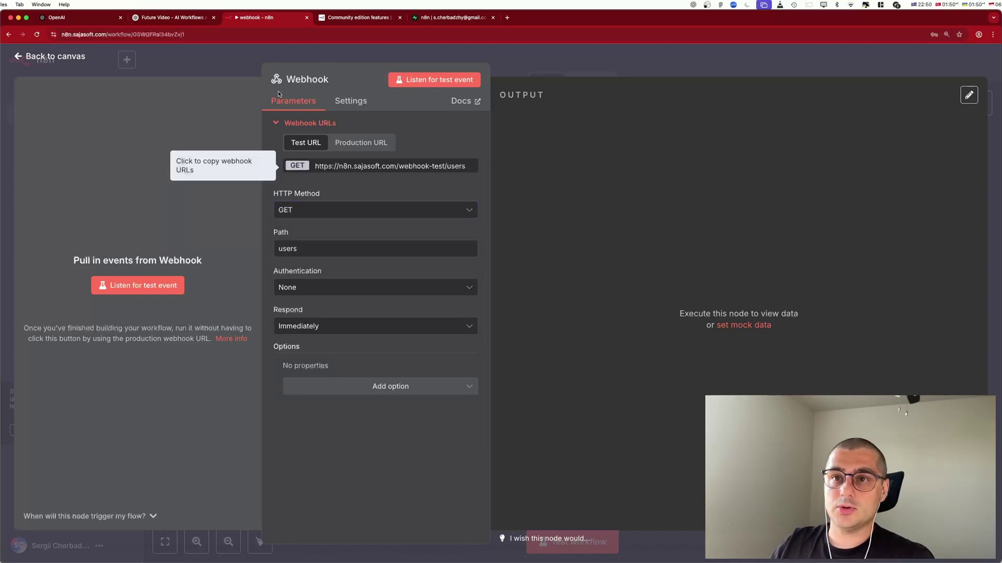
click(709, 77)
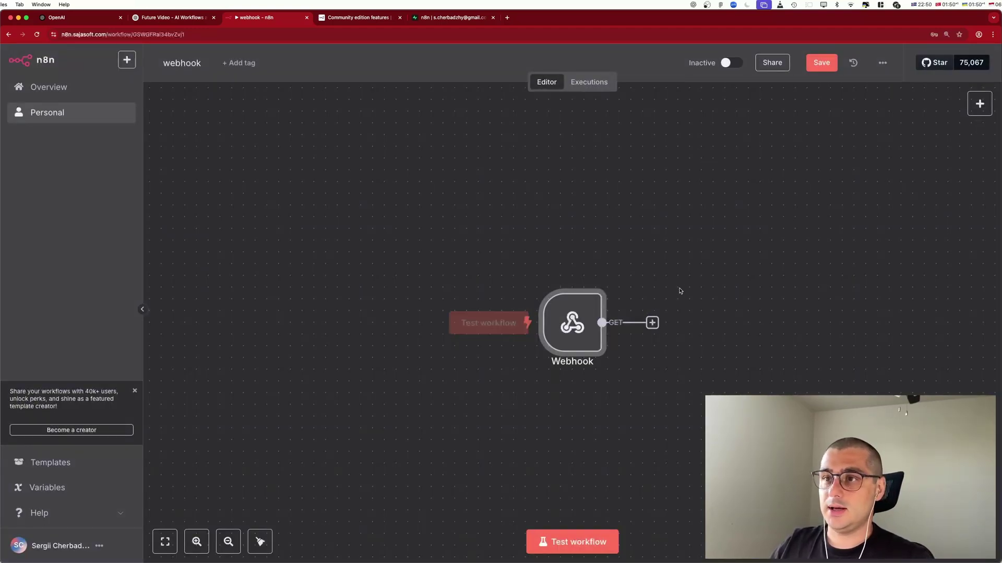
double_click(574, 326)
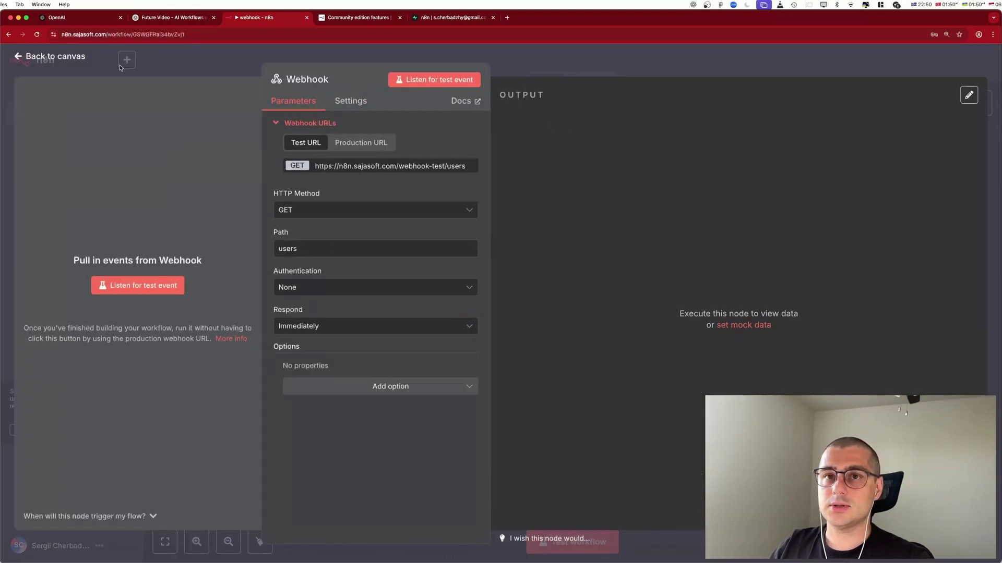
click(209, 65)
click(652, 323)
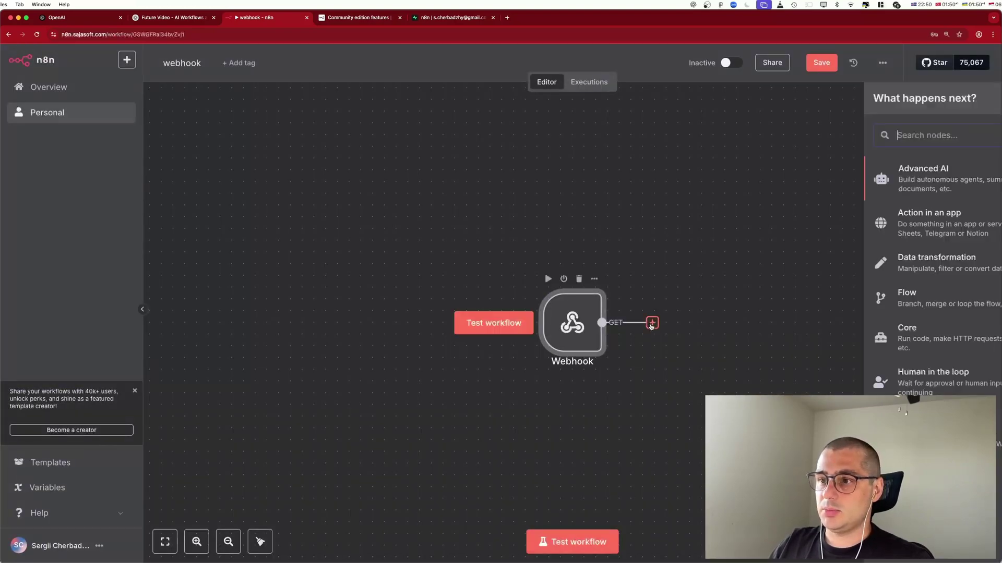
double_click(578, 330)
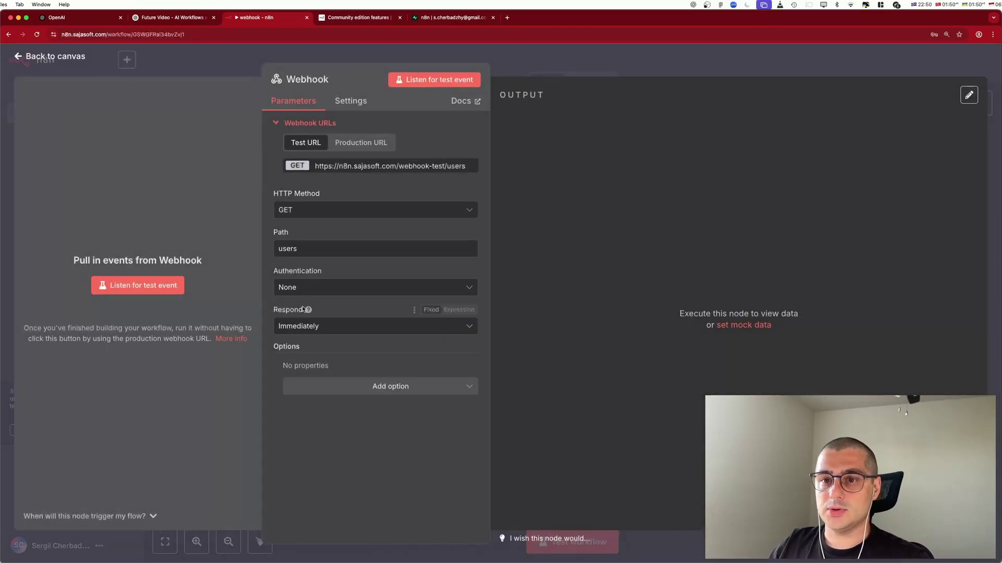
click(330, 325)
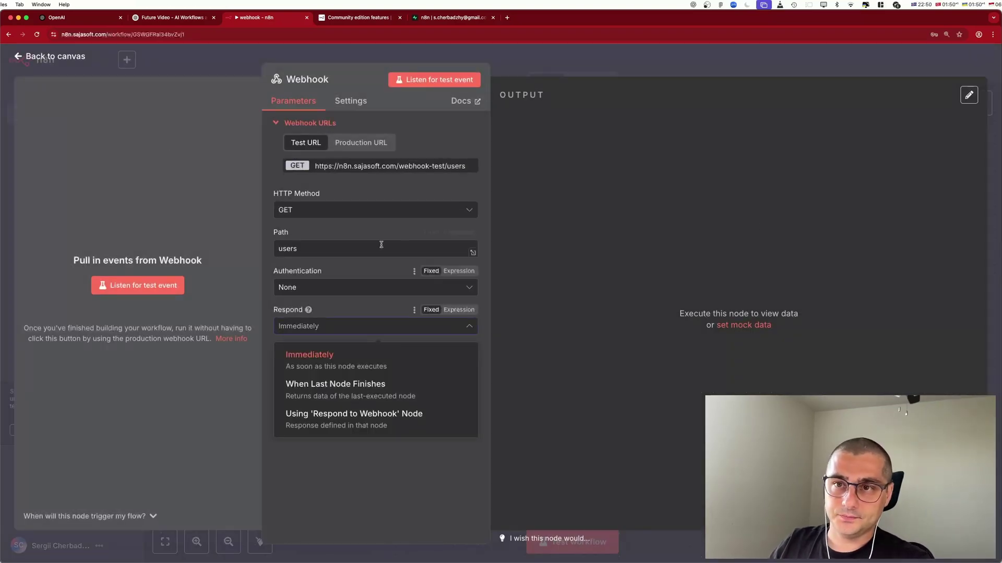
click(362, 193)
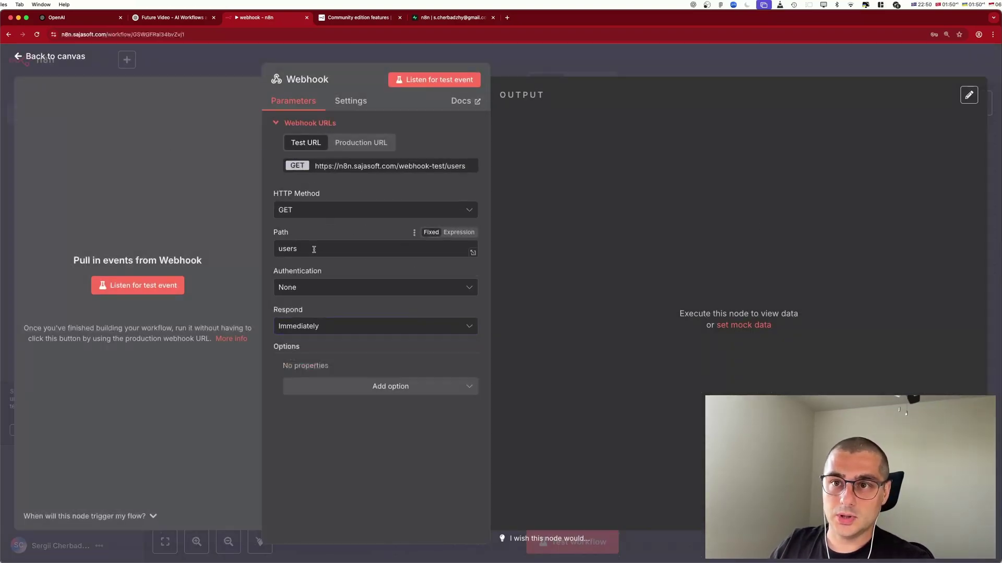
click(305, 288)
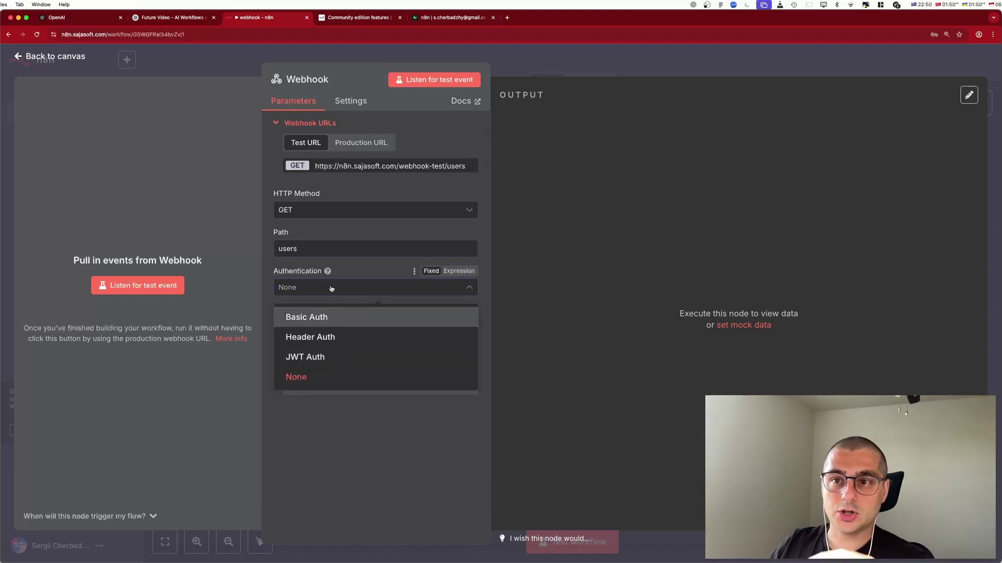
click(348, 270)
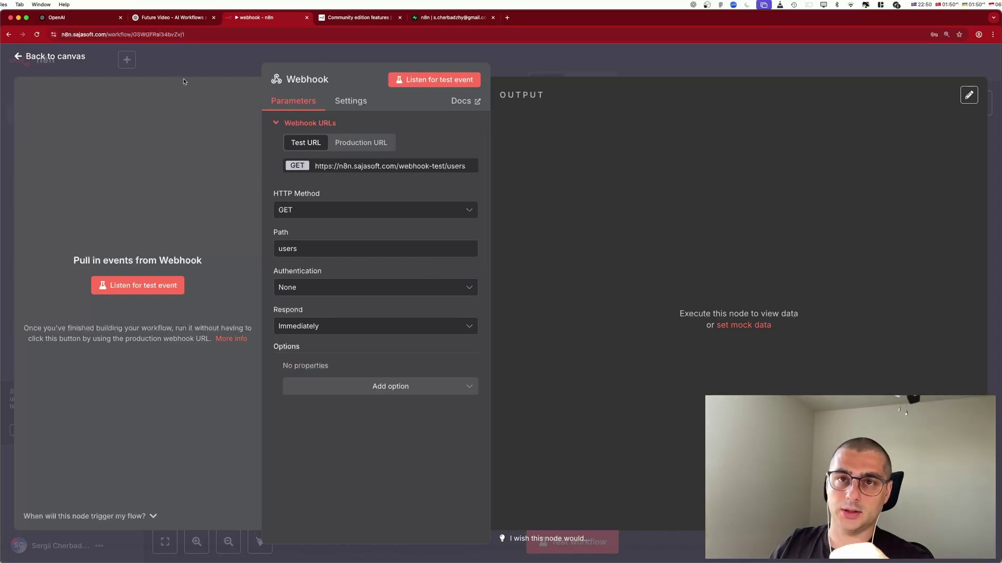
click(52, 57)
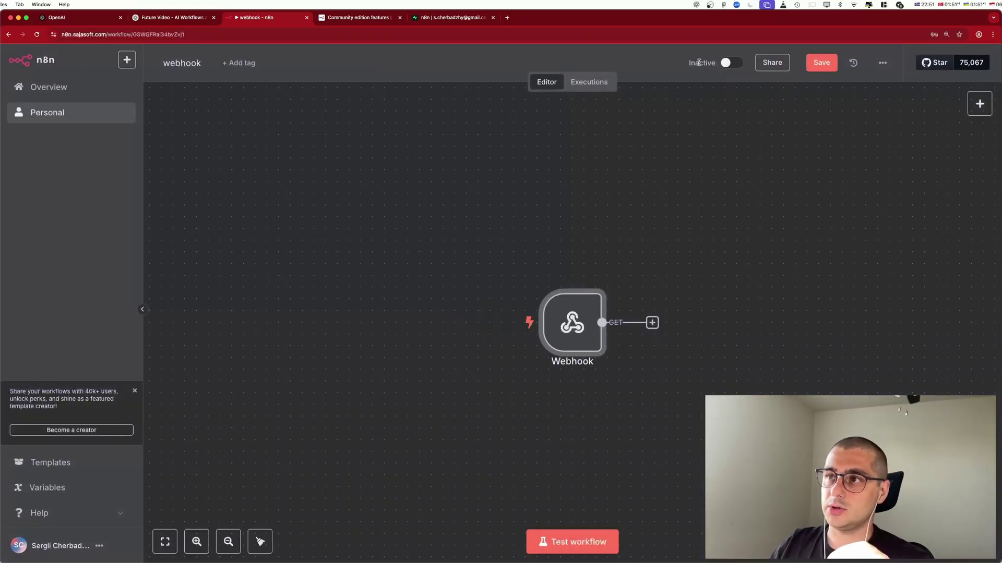
Activate the workflow for production calls and dismiss the activation notice.
drag(676, 59, 733, 63)
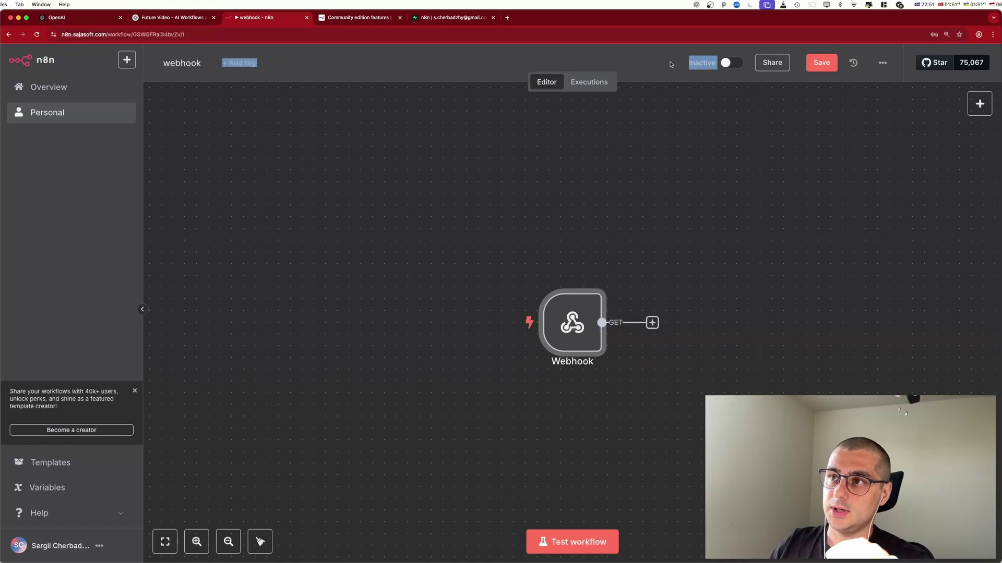
click(696, 63)
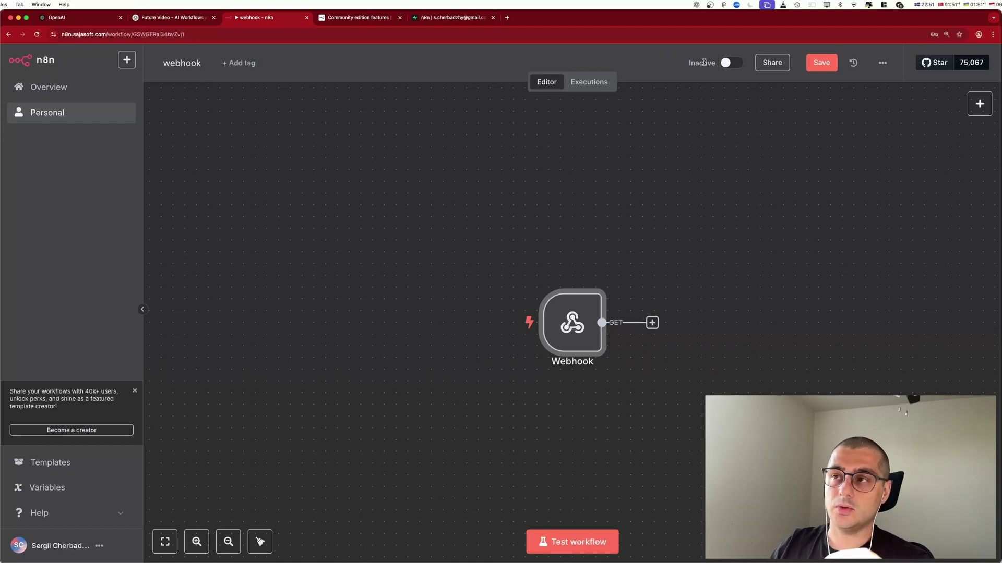
click(732, 63)
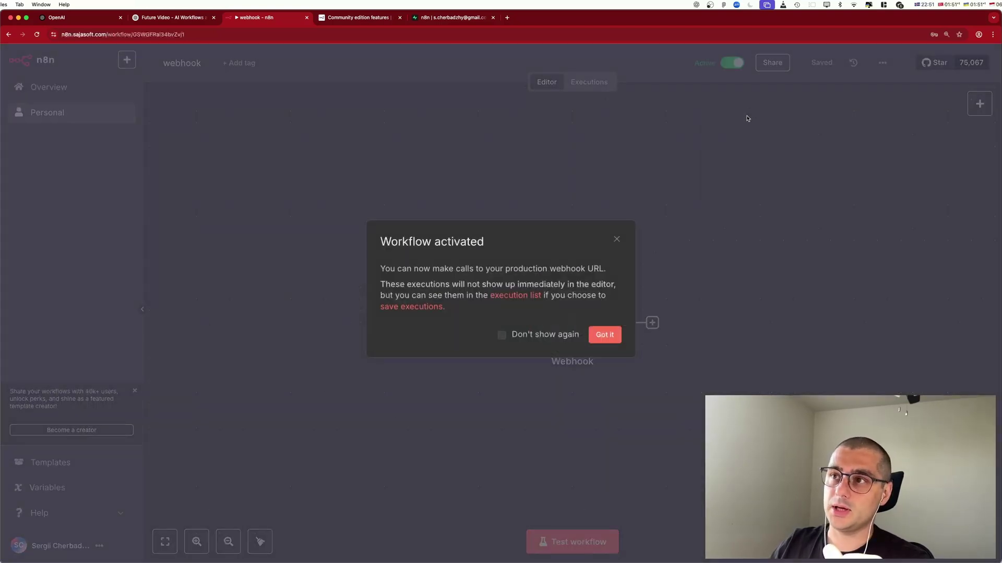
click(598, 336)
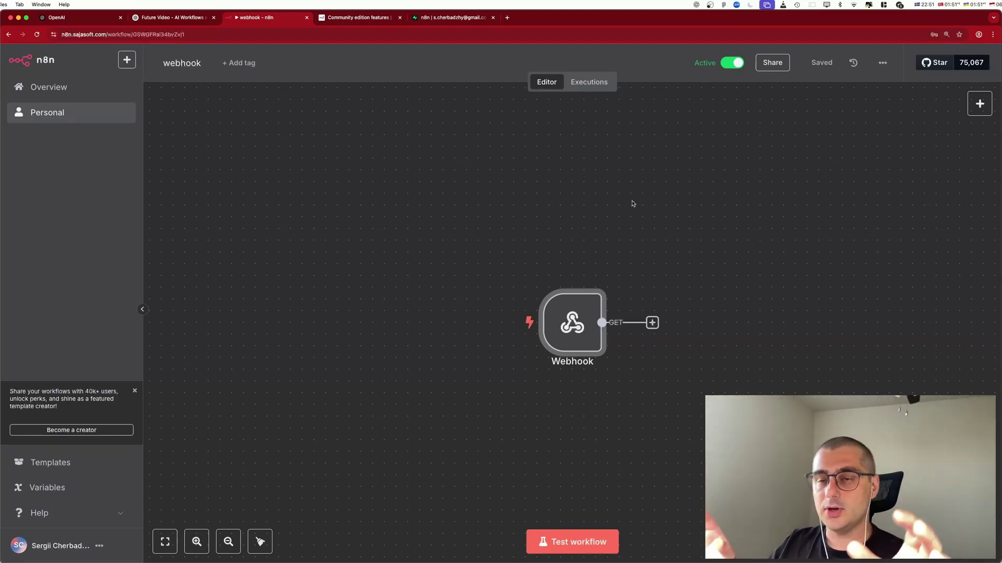
Open the Webhook node's settings to show its test URL.
double_click(580, 310)
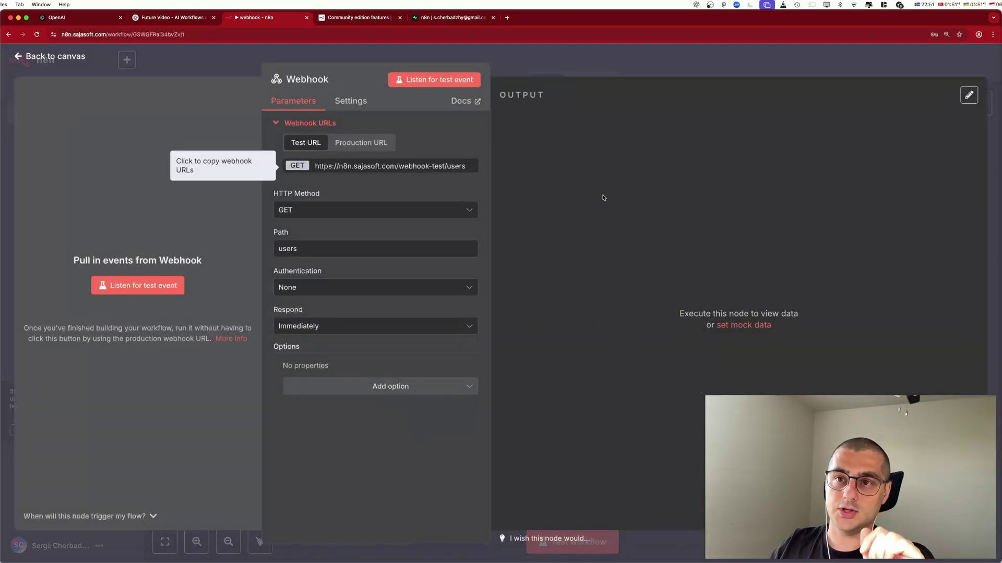
click(43, 62)
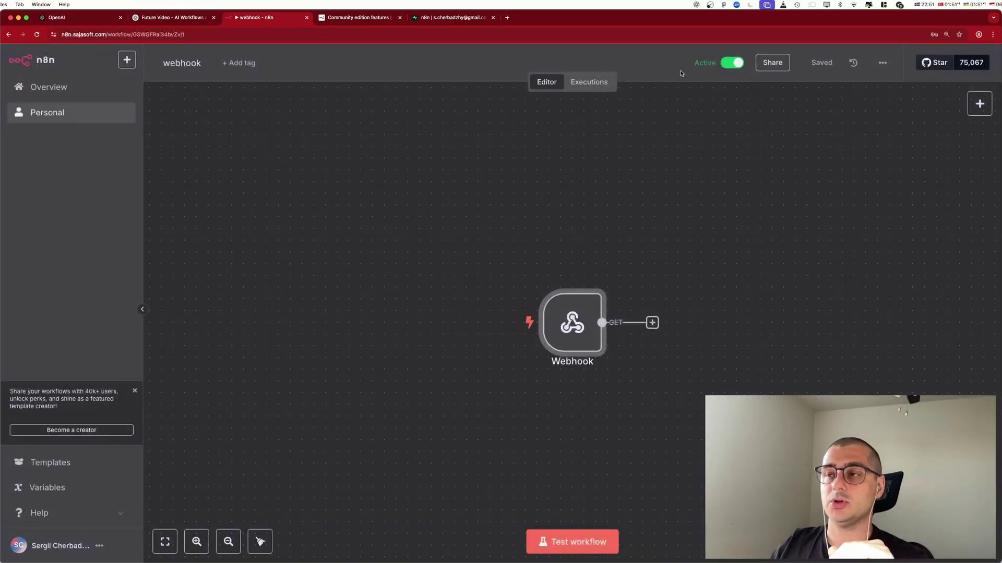
double_click(571, 322)
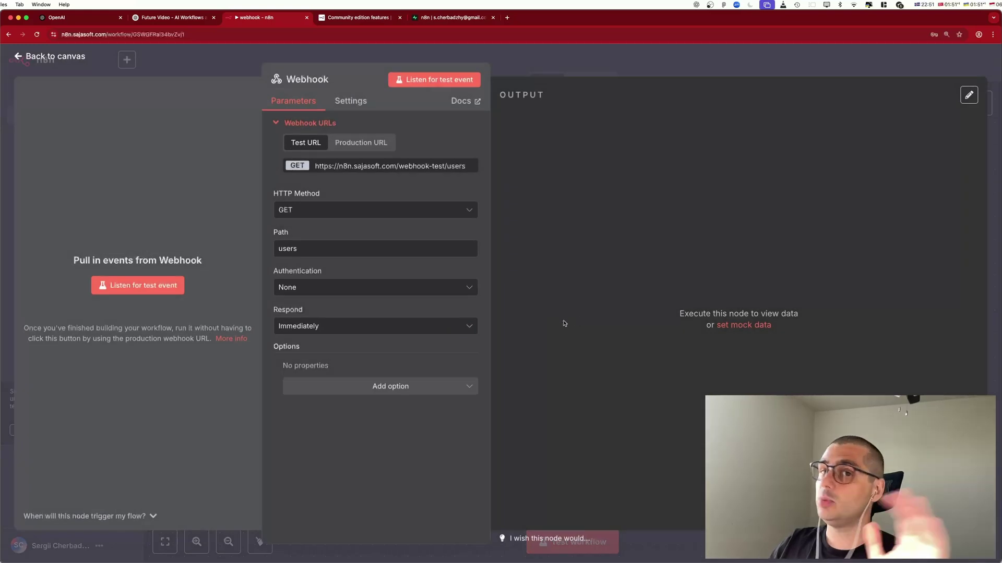
Set the Webhook's Authentication to Header Auth.
click(324, 287)
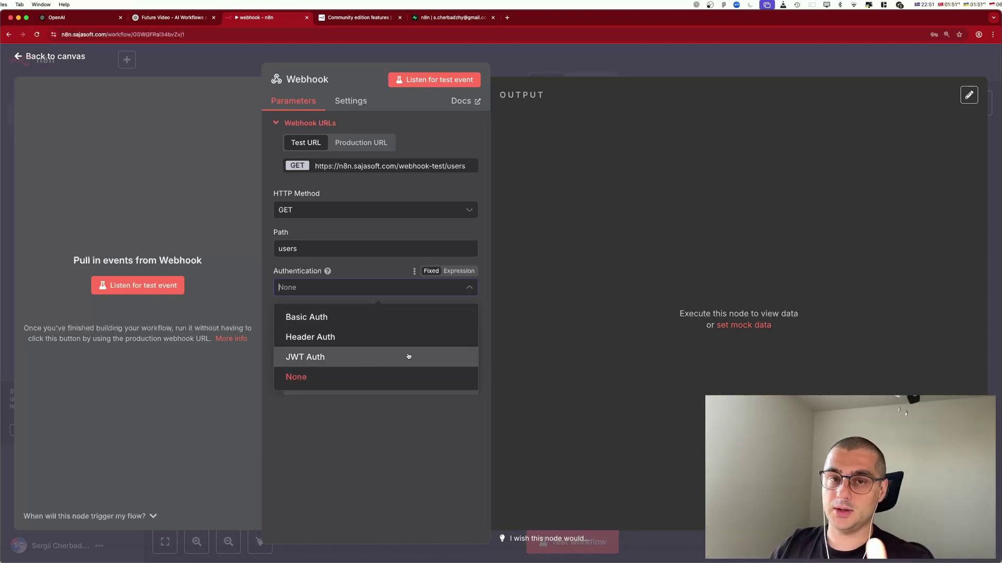
click(574, 249)
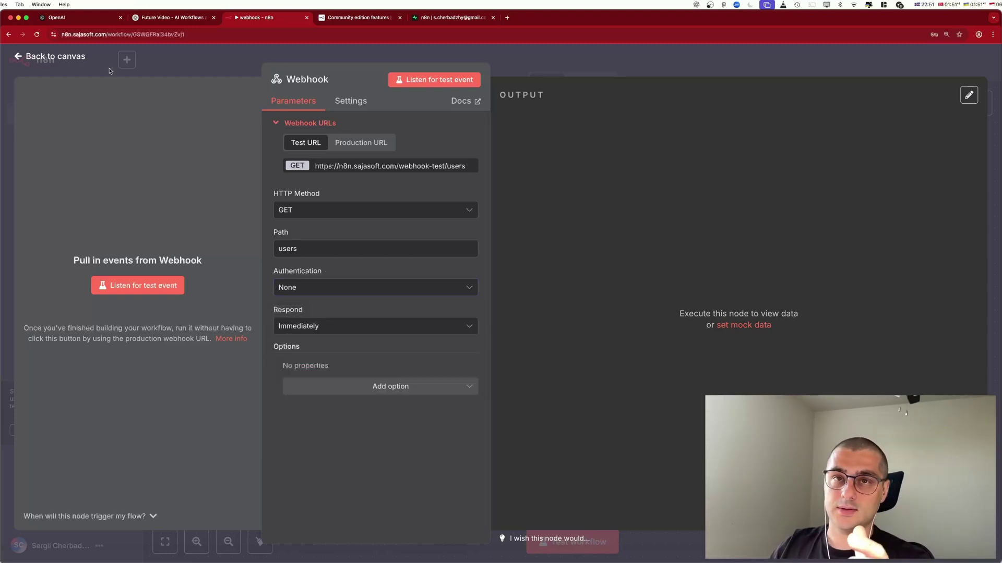
click(325, 291)
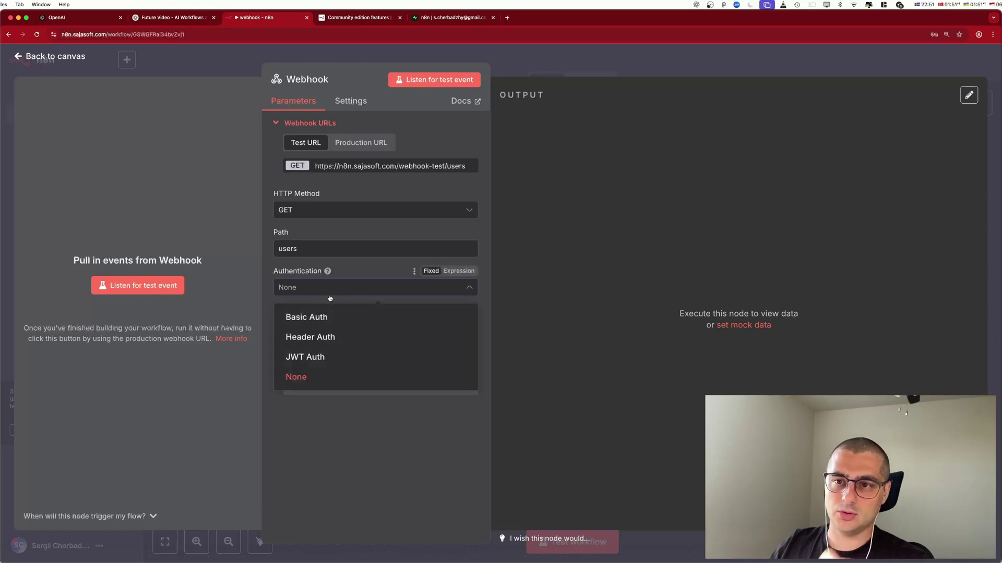
click(326, 336)
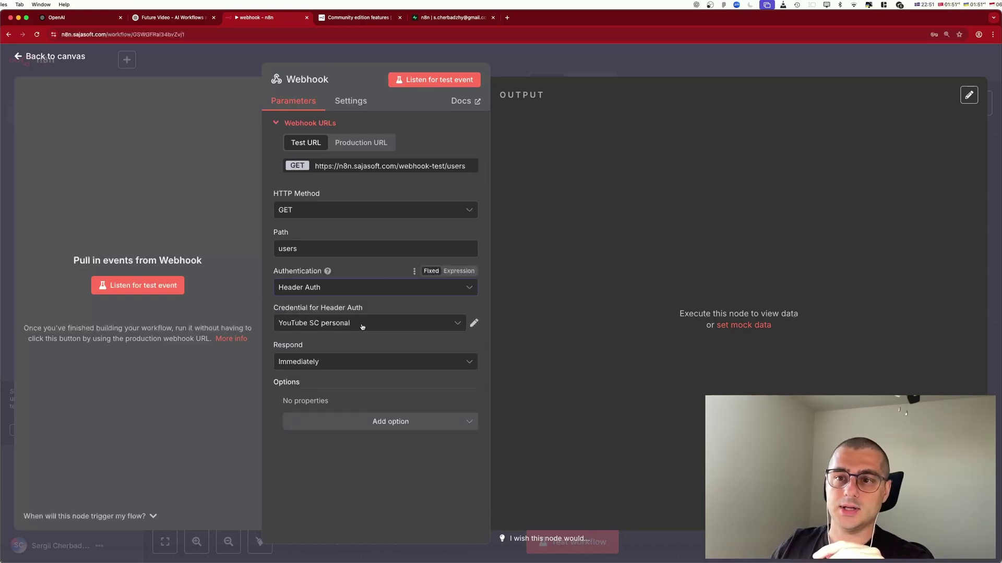
Create a new Header Auth credential with header name 'custom' and a four-character value.
click(474, 324)
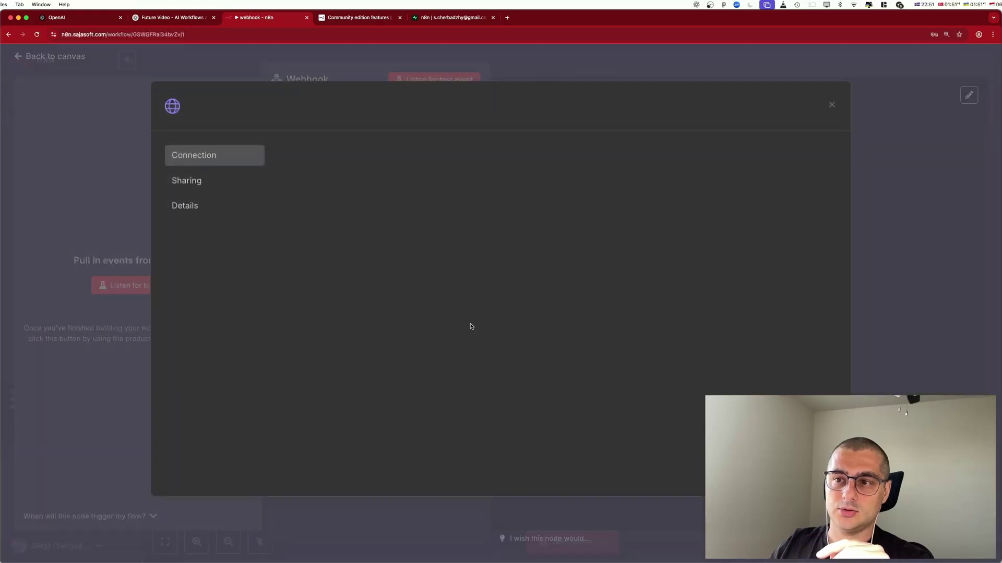
click(326, 326)
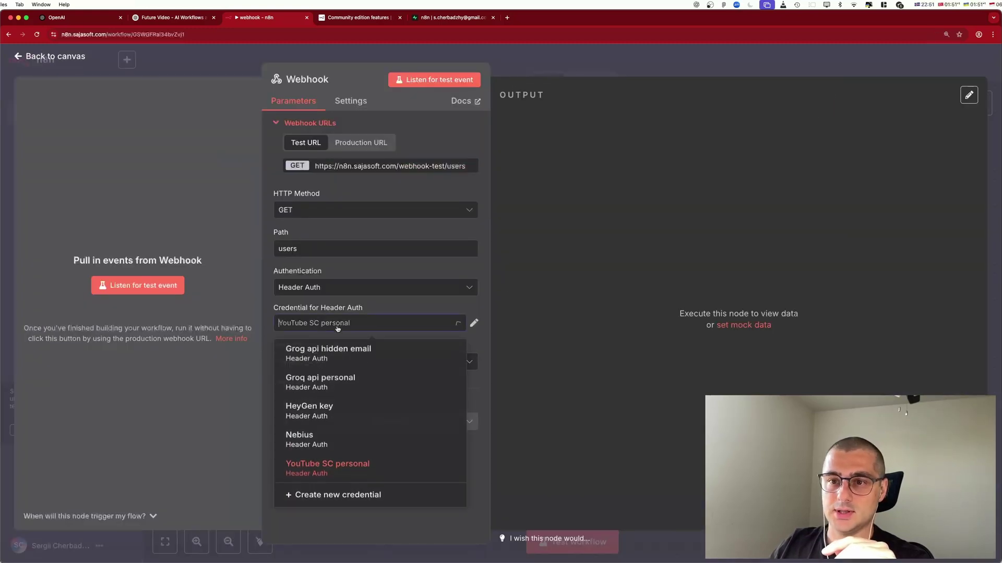
click(322, 502)
click(317, 214)
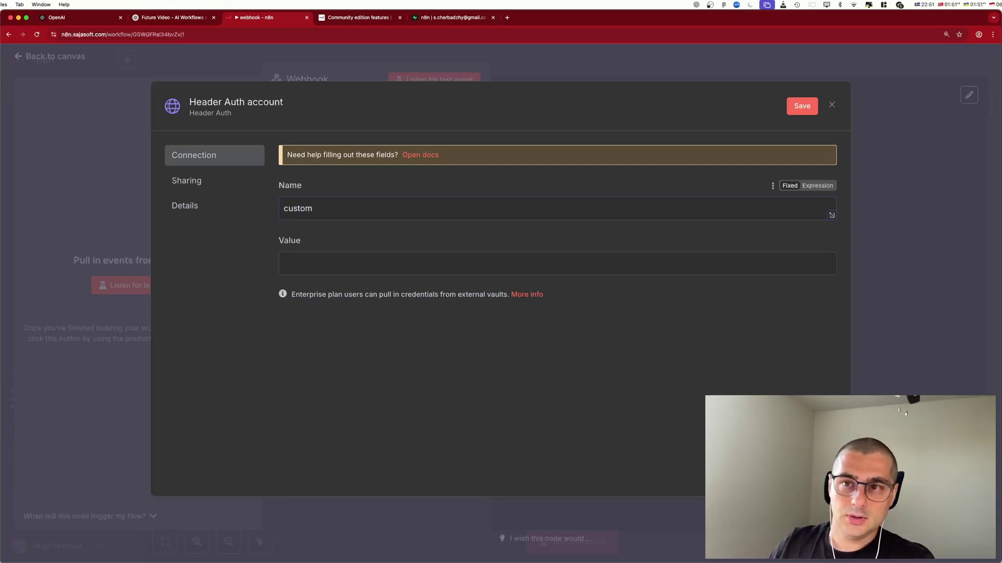
click(313, 264)
text(1234)
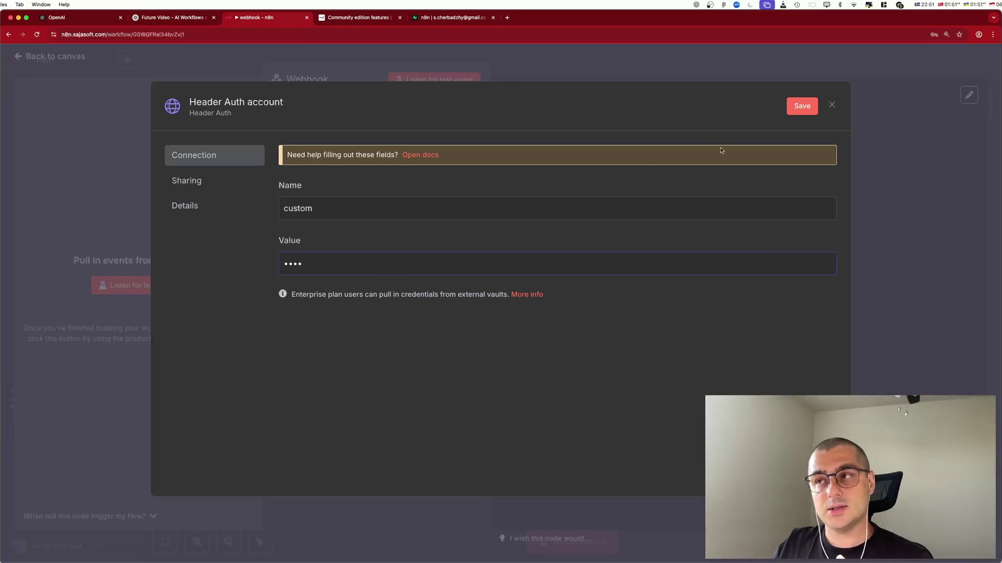
click(832, 105)
click(572, 340)
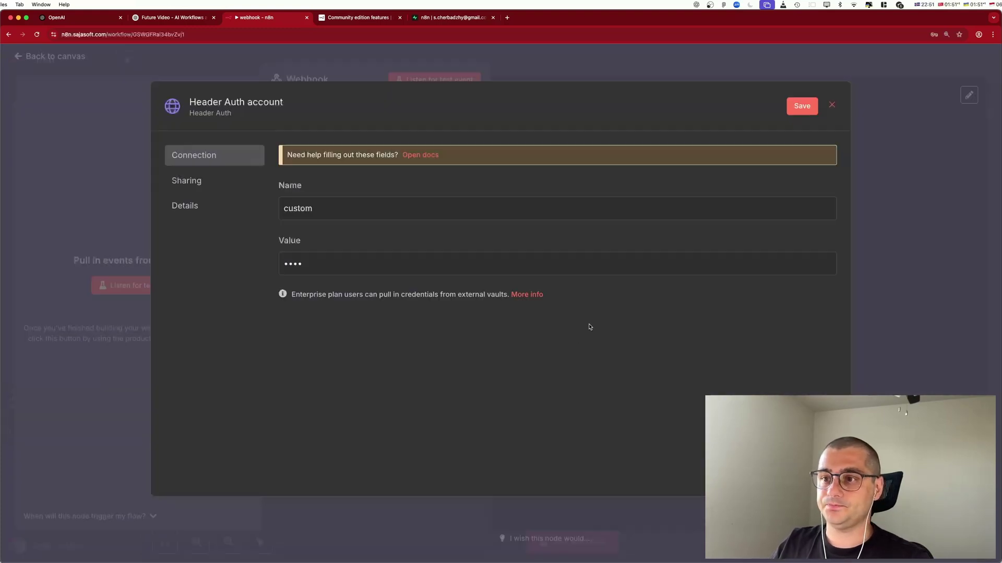
Discard the unsaved credential and set the Webhook's Authentication to None.
click(832, 105)
click(536, 335)
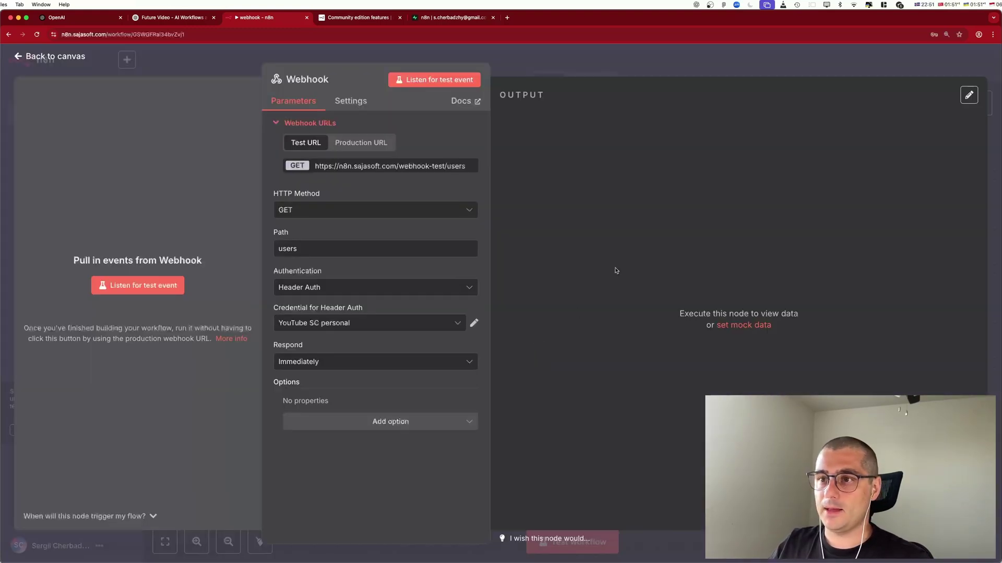
click(339, 320)
click(365, 288)
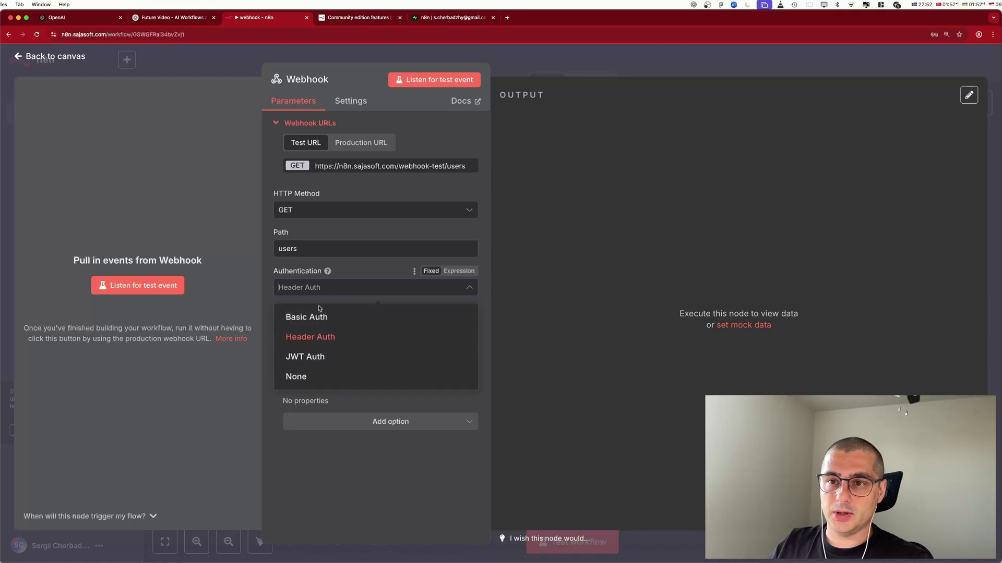
click(297, 376)
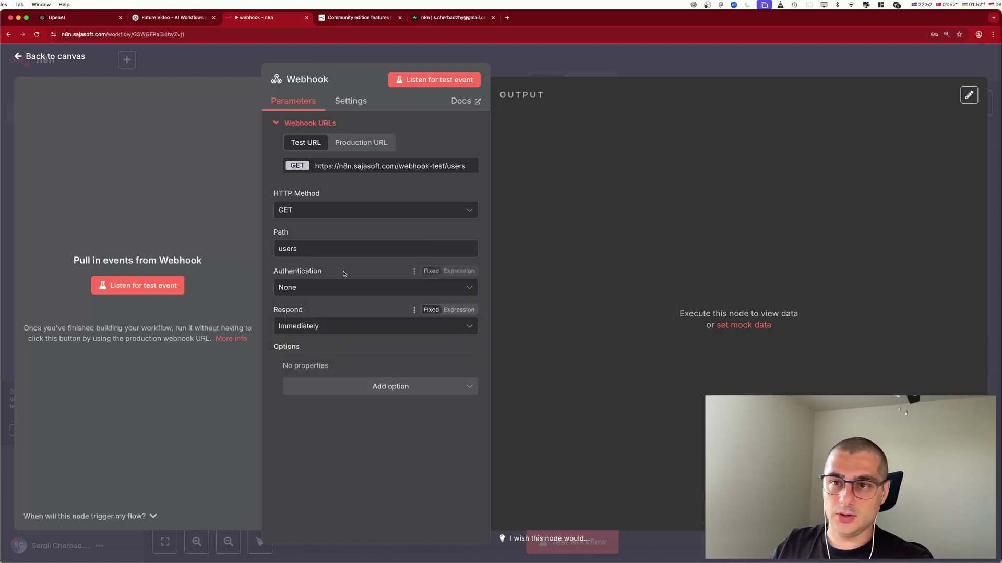
Keep Respond set to Immediately and return to the workflow canvas.
click(401, 327)
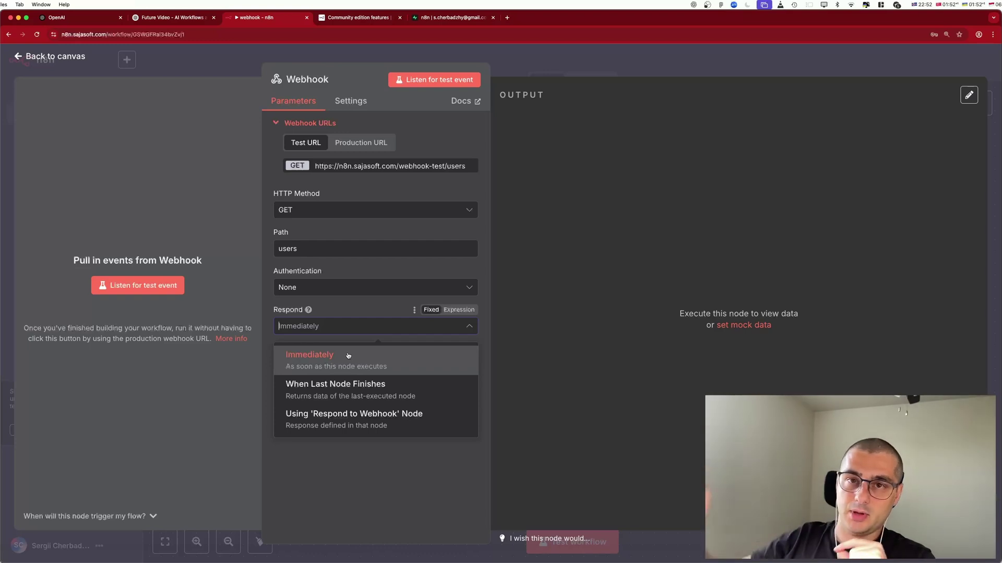
click(563, 326)
click(323, 326)
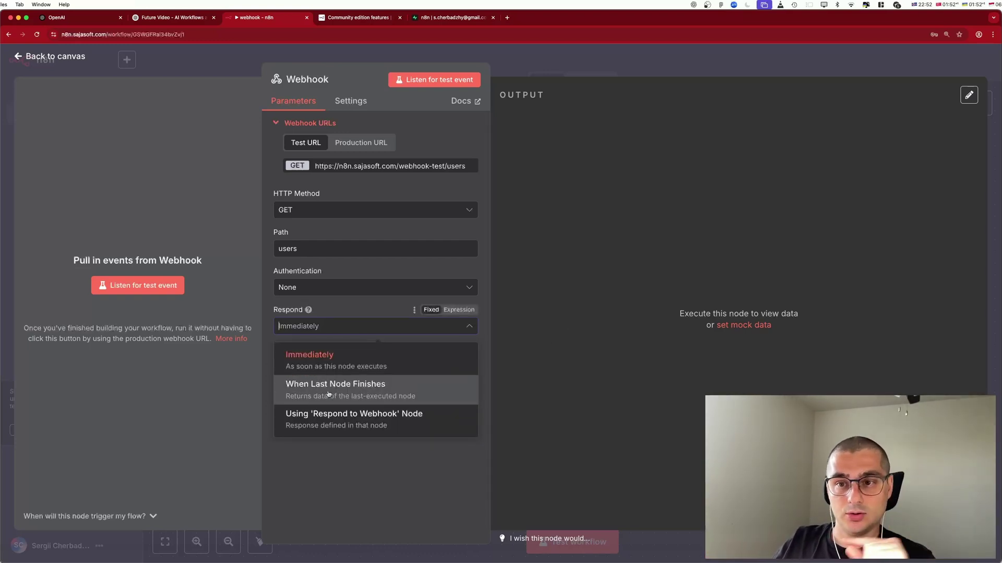
click(501, 375)
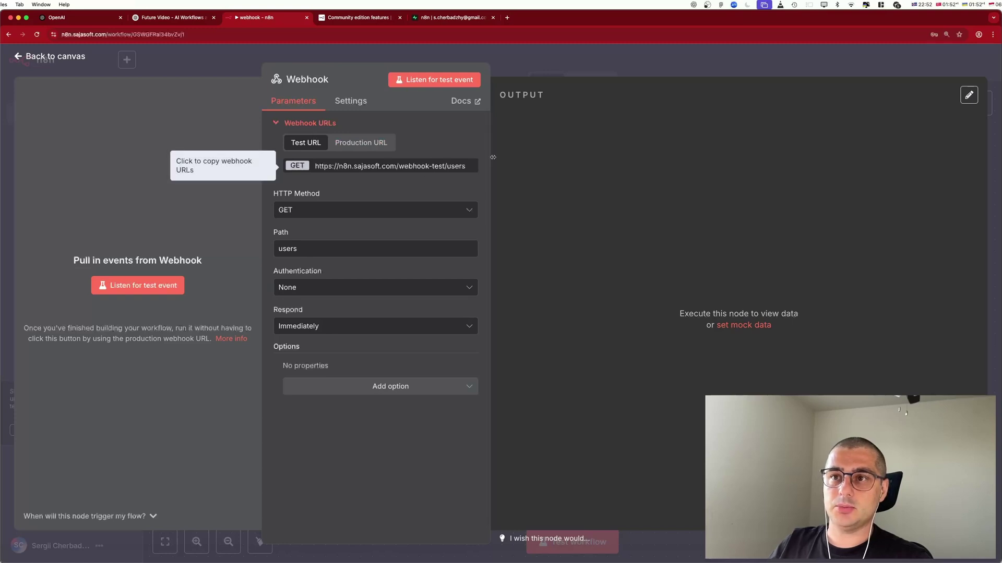
click(569, 146)
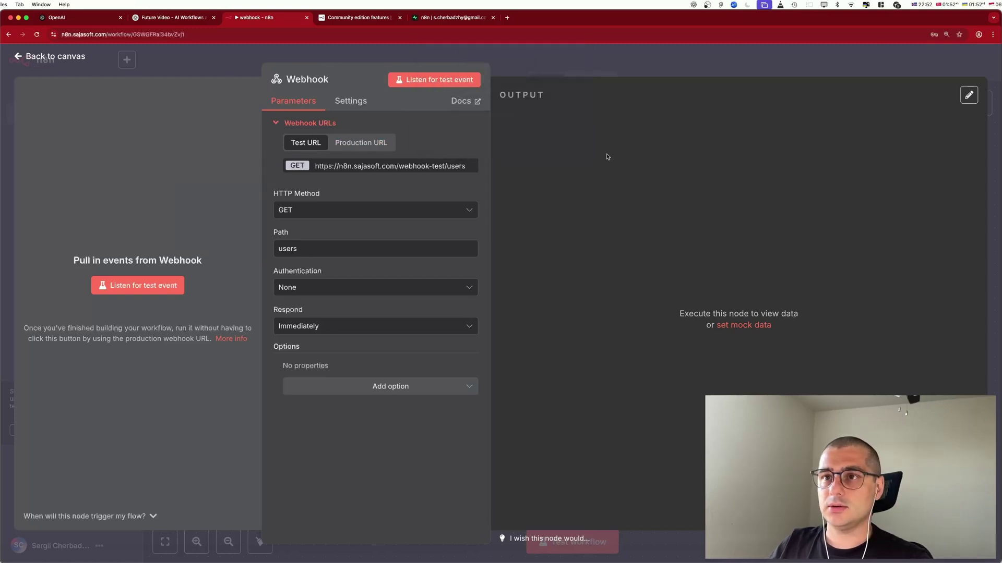
click(192, 67)
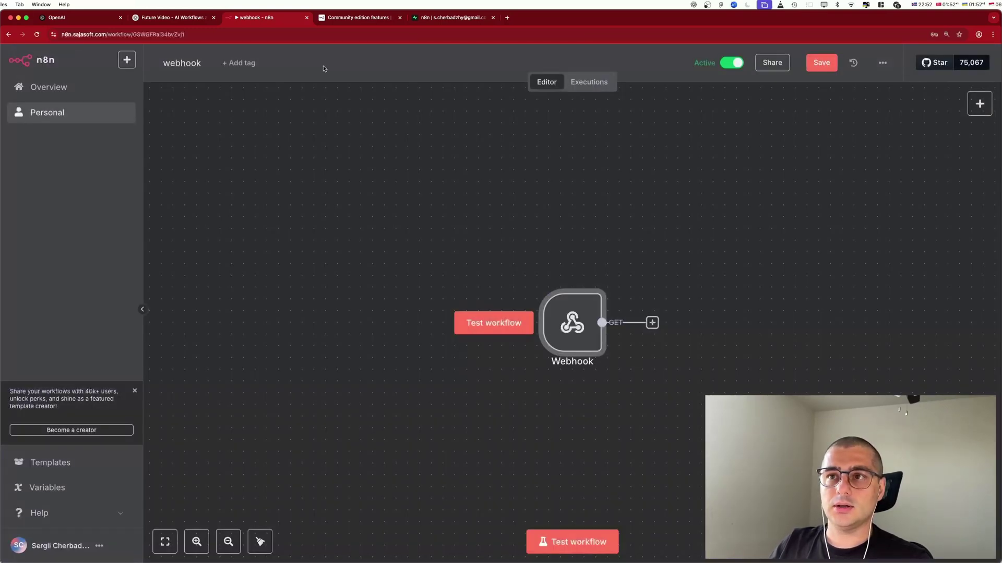
Save the workflow and add a Wait node after the Webhook trigger.
click(827, 63)
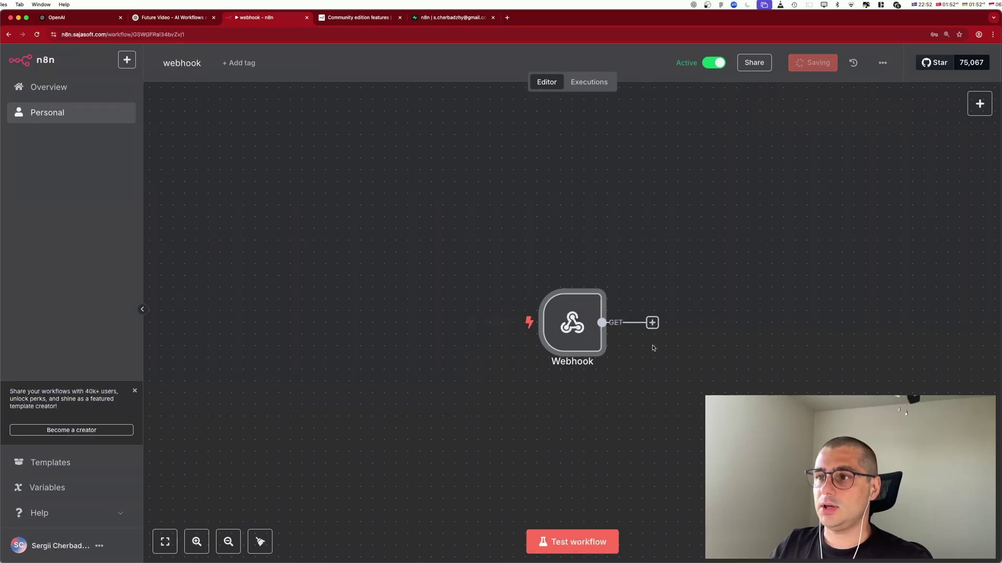
click(652, 322)
text(wait)
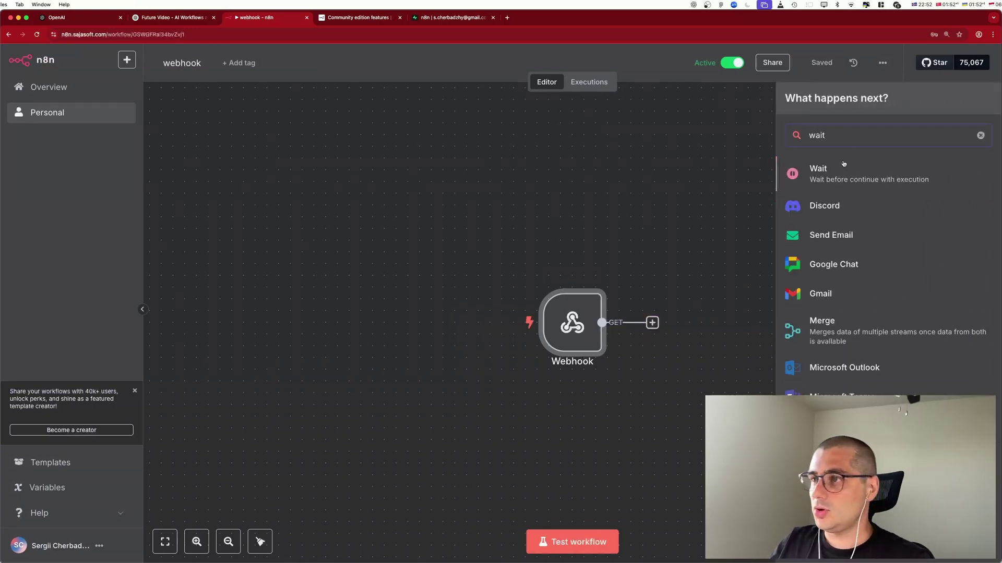
click(843, 167)
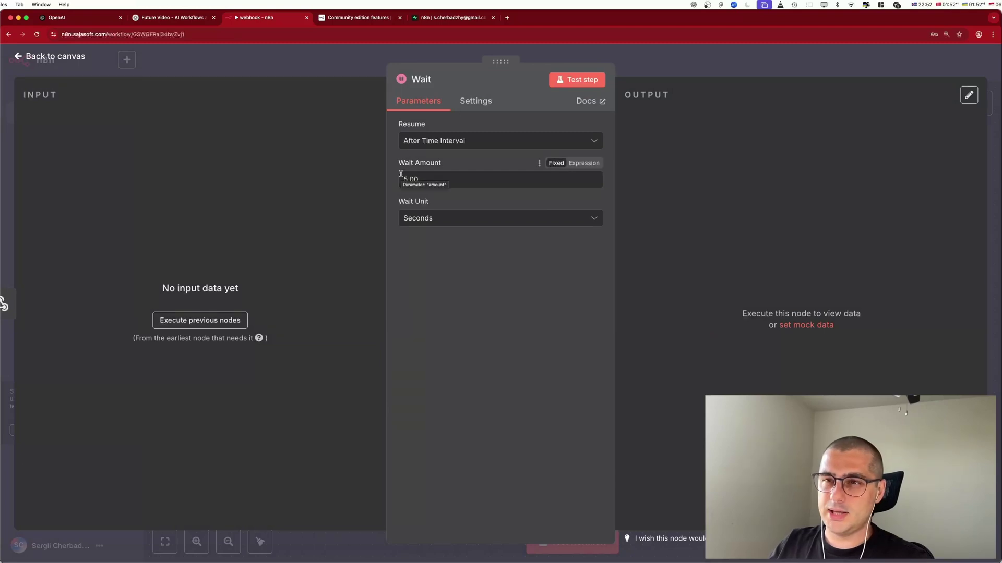
click(22, 68)
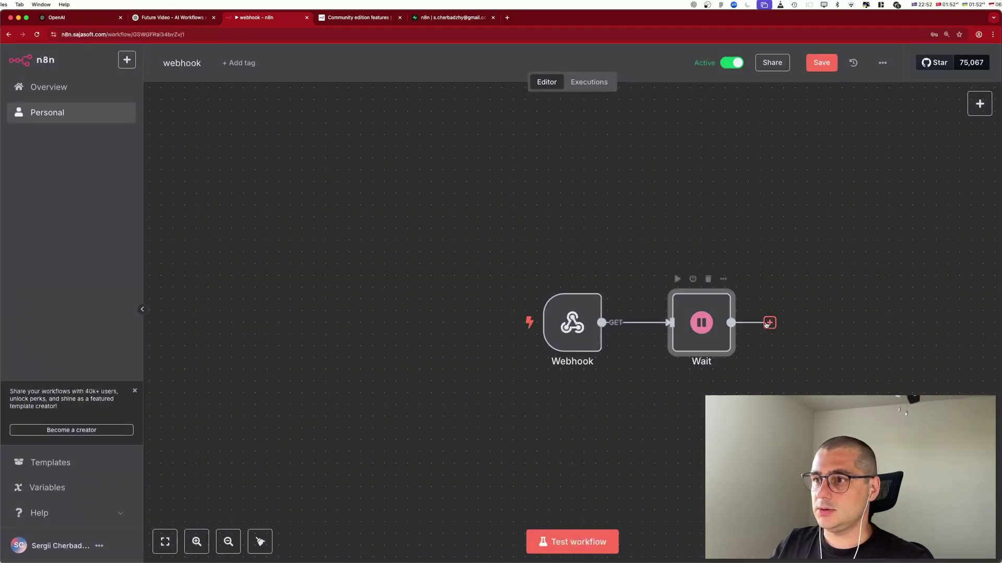
Search the node list after Wait for the Edit Fields node.
click(769, 322)
text(r)
key(BackSpace)
text(ed)
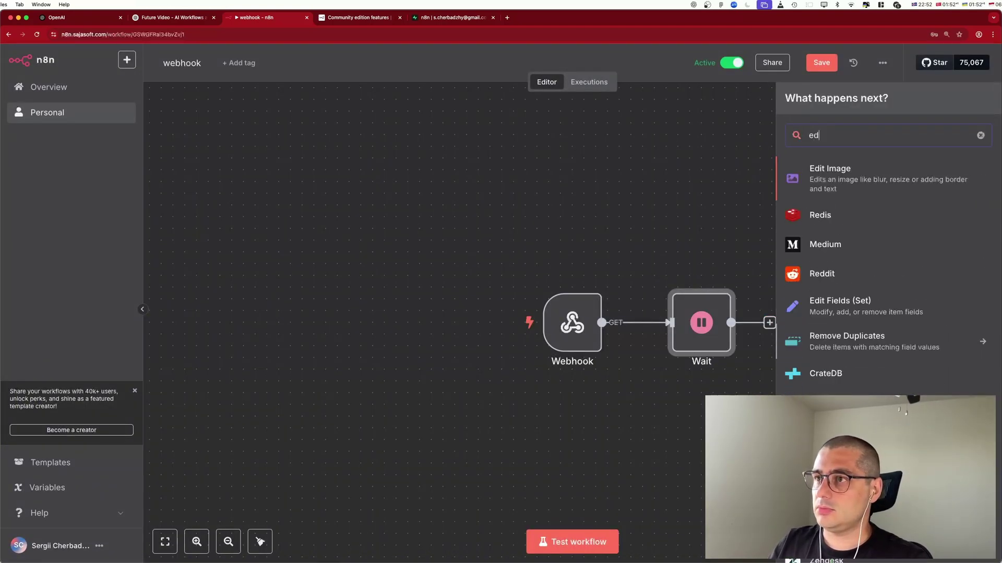
key(BackSpace)
text(s)
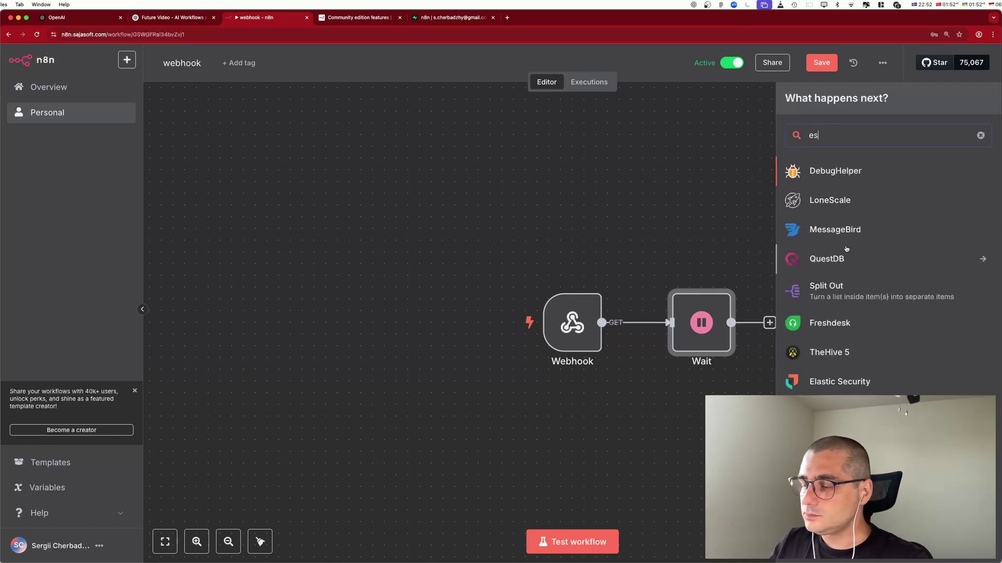
key(BackSpace)
Add an Edit Fields node after Wait that sets Boolean field 'request' to true.
text(d)
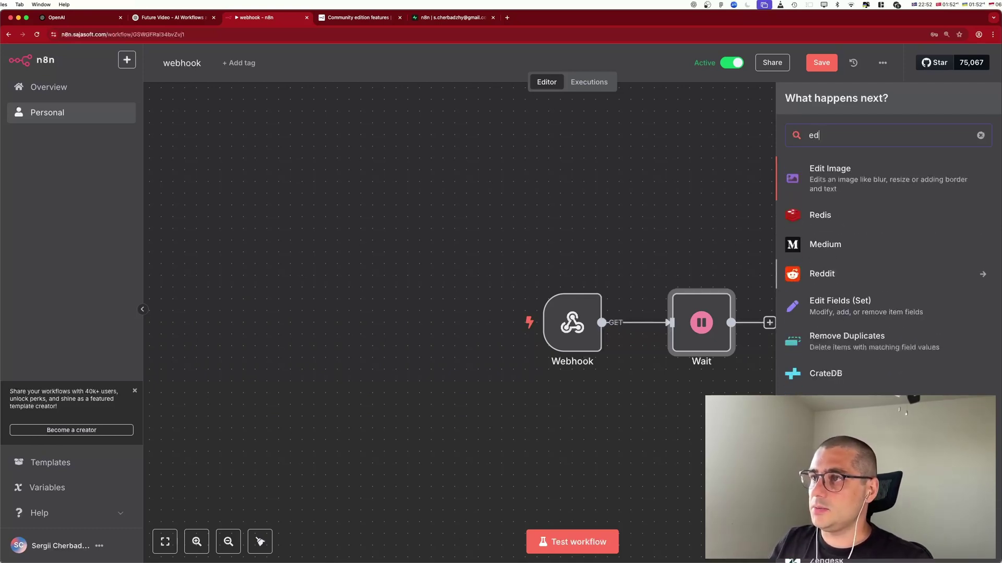
click(839, 306)
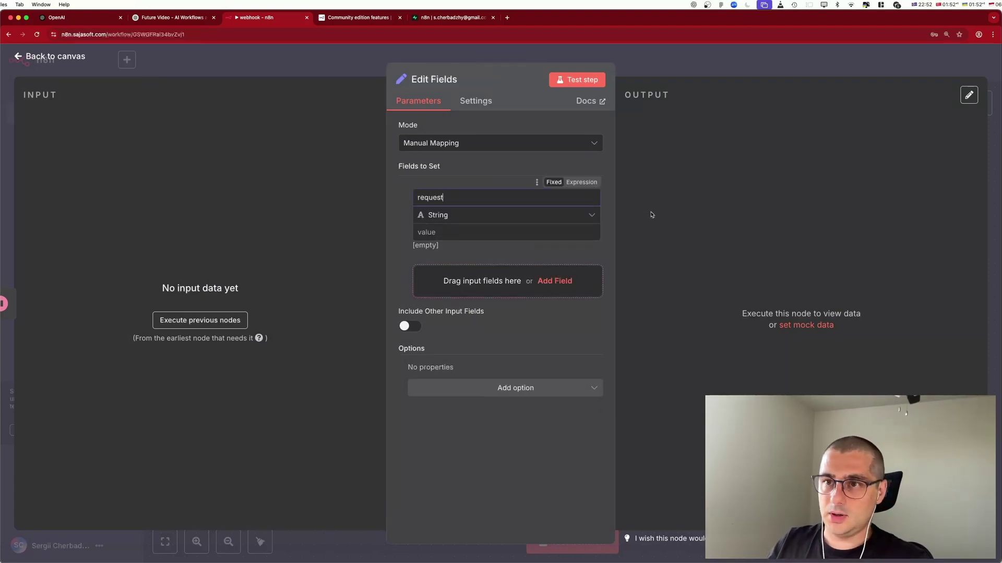
click(549, 222)
click(519, 223)
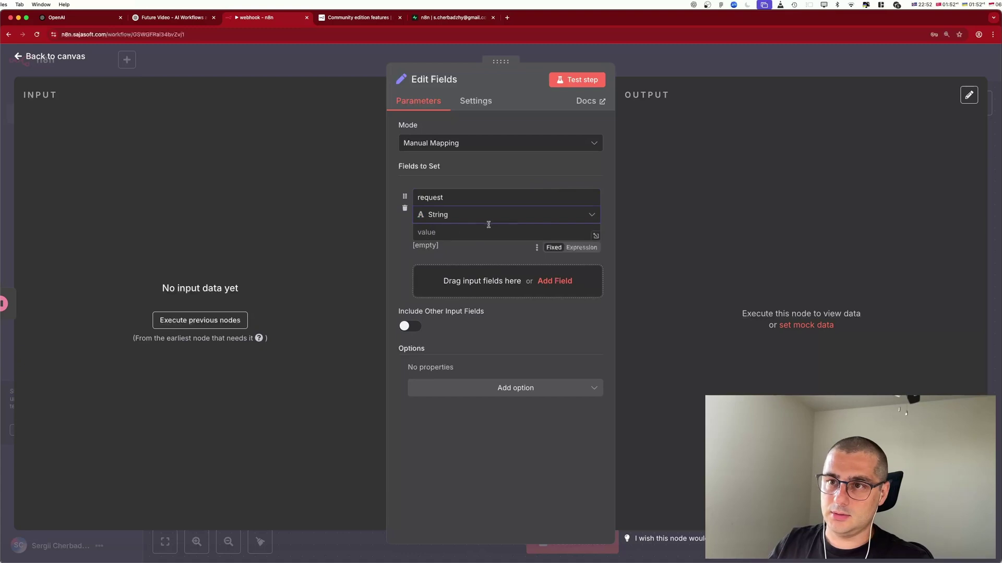
click(487, 220)
click(453, 287)
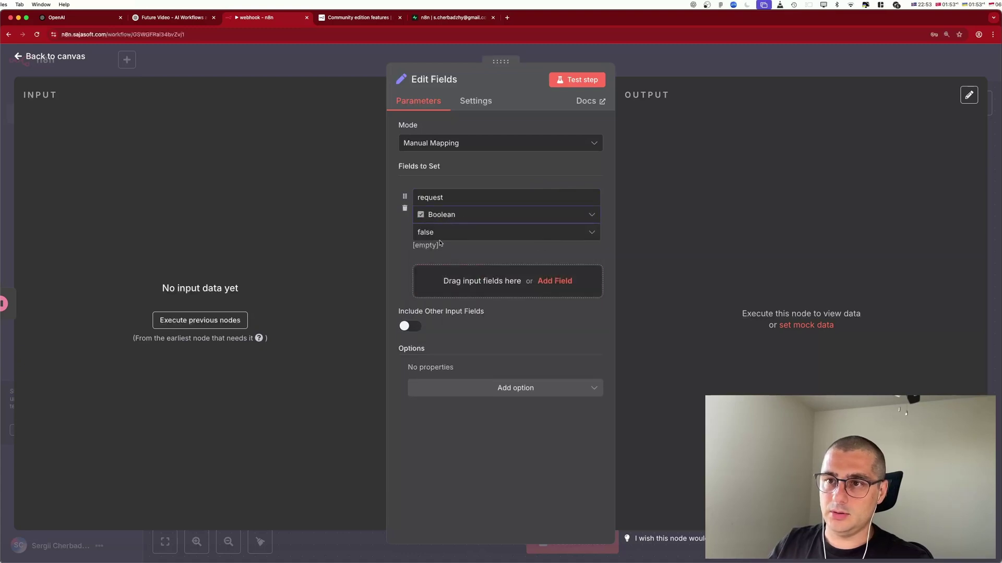
click(501, 231)
click(485, 260)
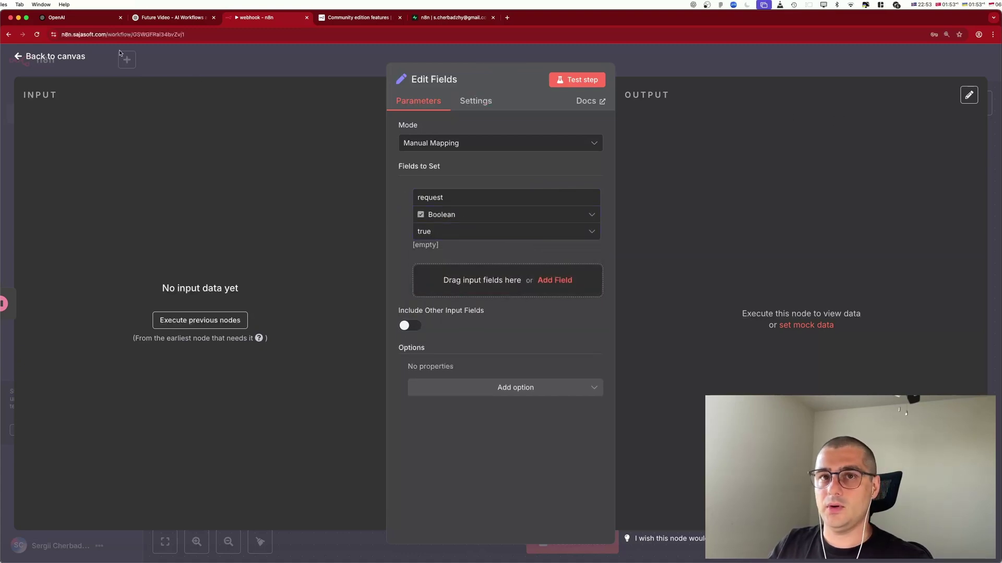
click(73, 56)
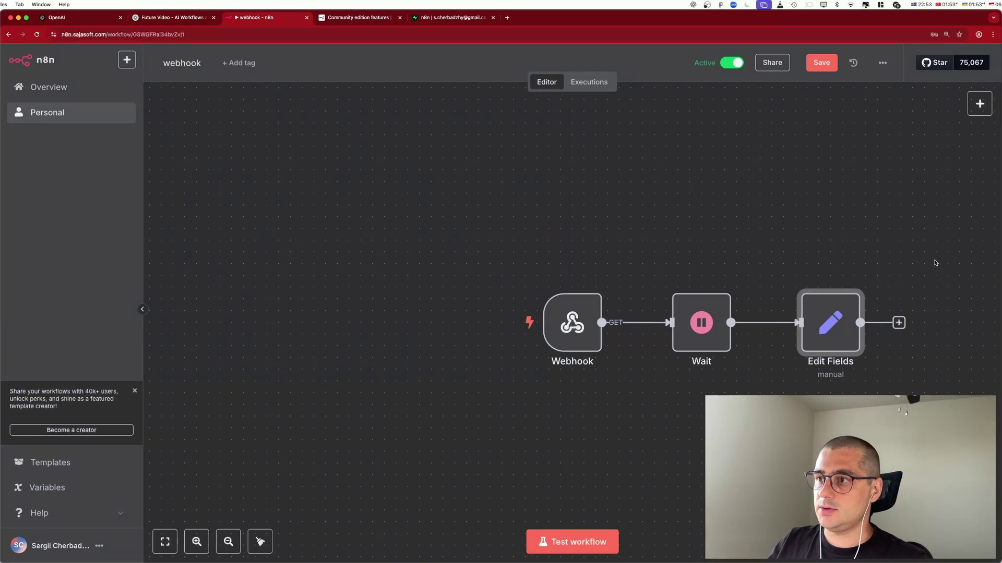
Save the workflow with Cmd+S and launch Terminal from Spotlight.
key(super+s)
key(super+space)
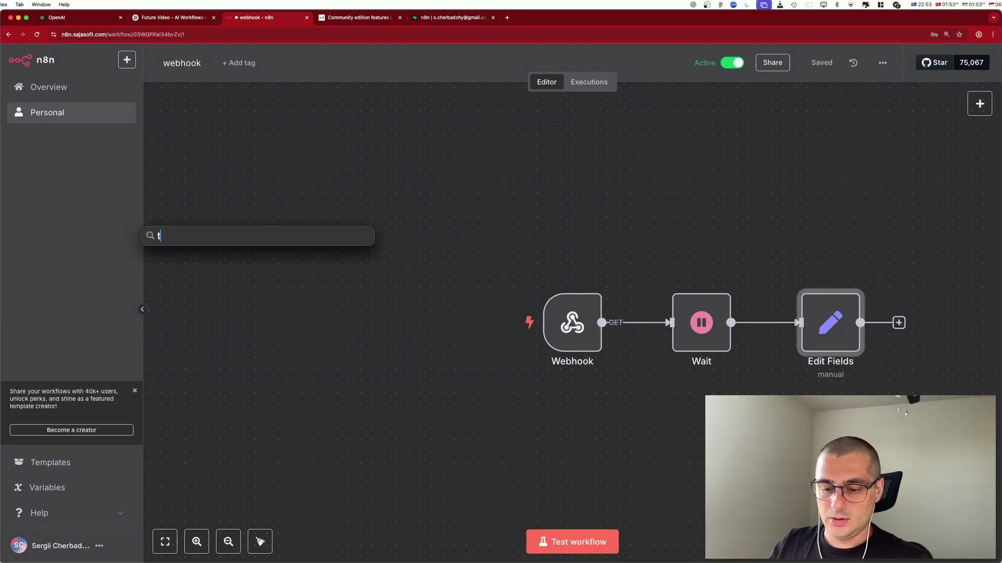
key(Return)
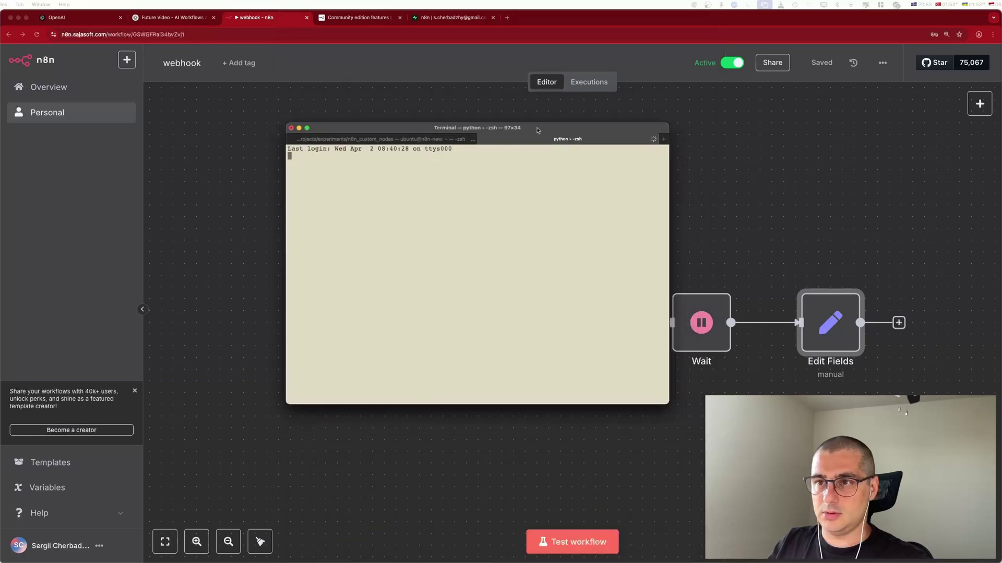
Maximize the Terminal, enlarge its text, and clear the screen.
key(ctrl+alt+Return)
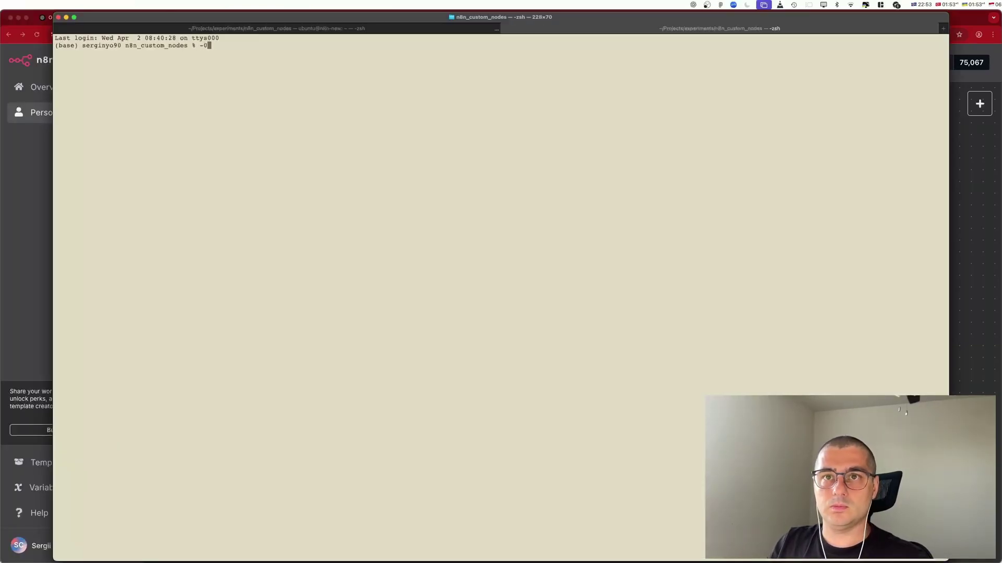
text(cd)
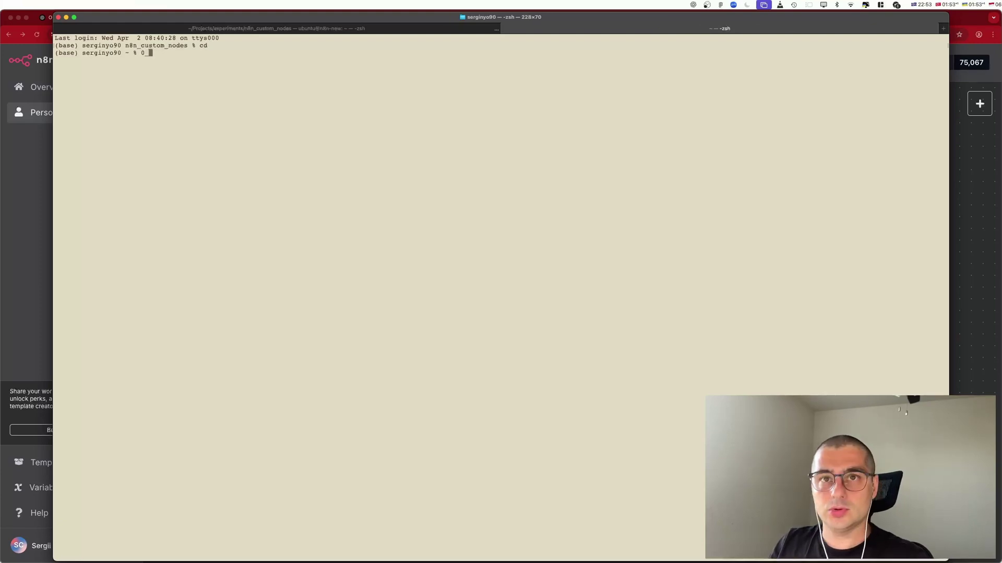
key(BackSpace)
key(ctrl+space)
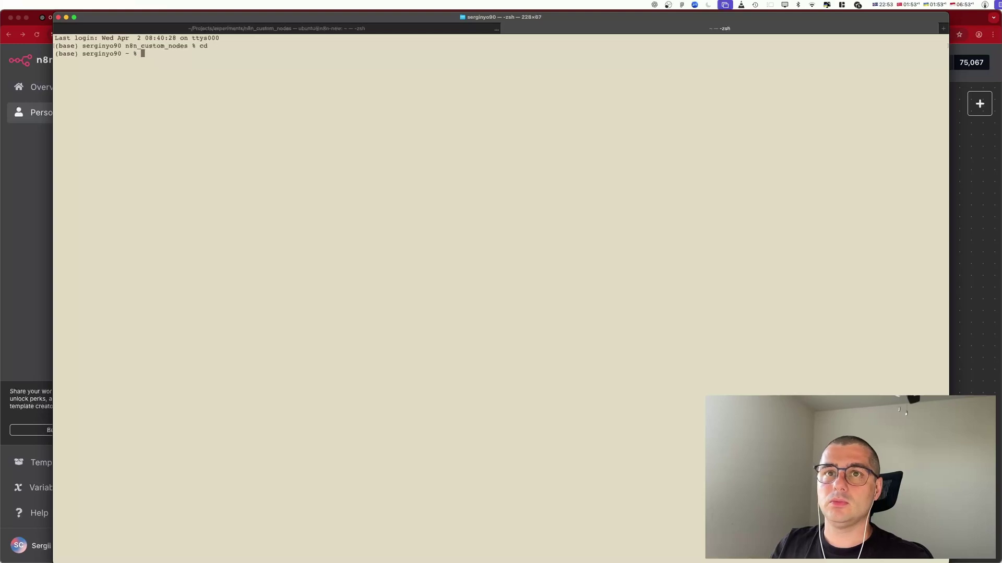
key(super+equal)
key(super+equal)
key(super+equal)
key(super+equal)
key(super+equal)
key(super+equal)
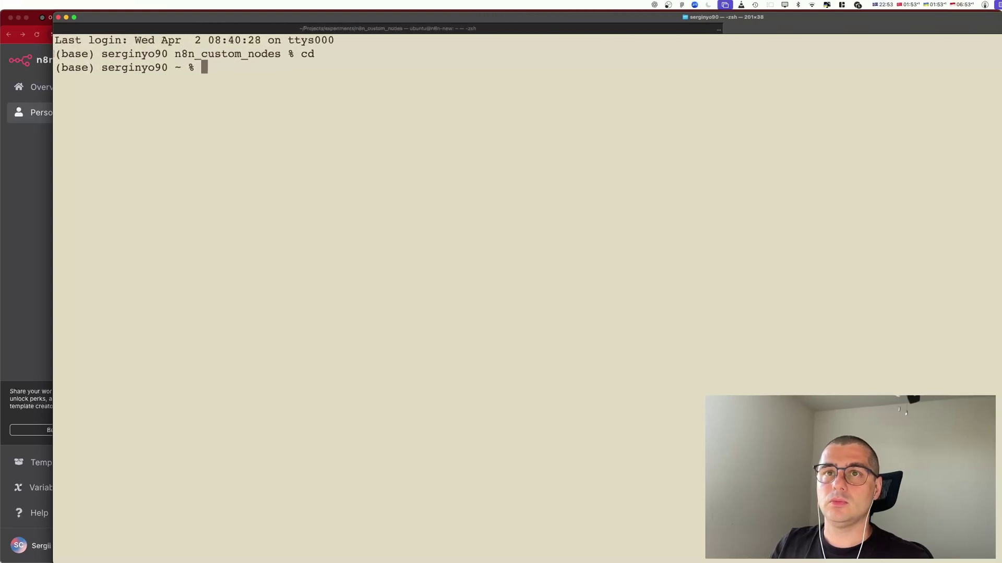
text(ls)
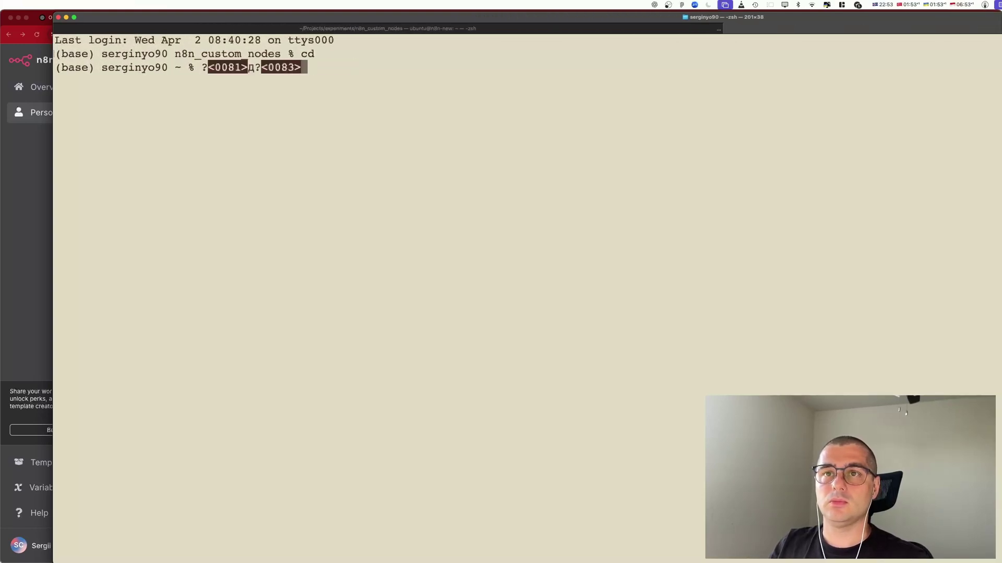
key(BackSpace)
key(BackSpace)
text(ls)
key(BackSpace)
key(BackSpace)
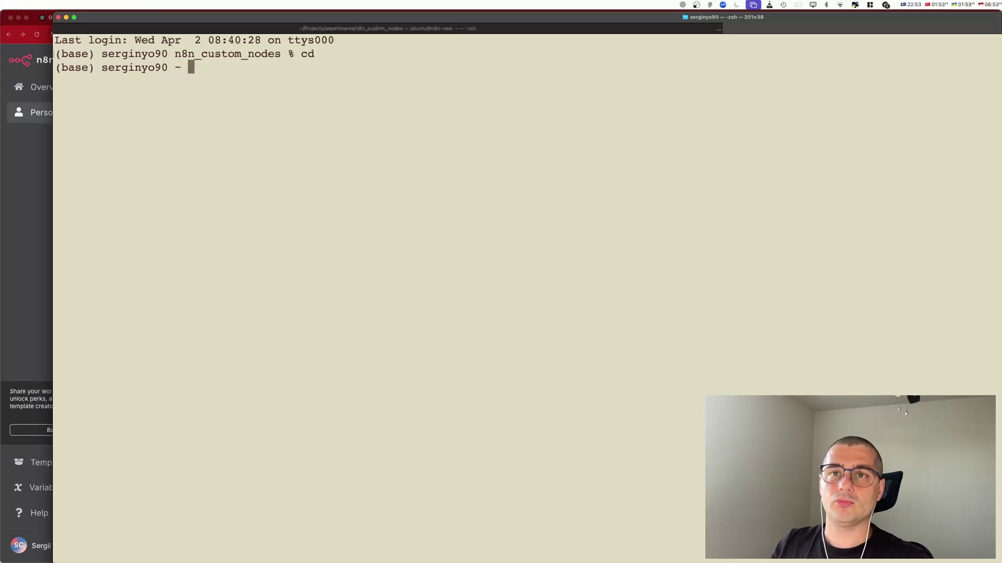
text(clea)
key(BackSpace)
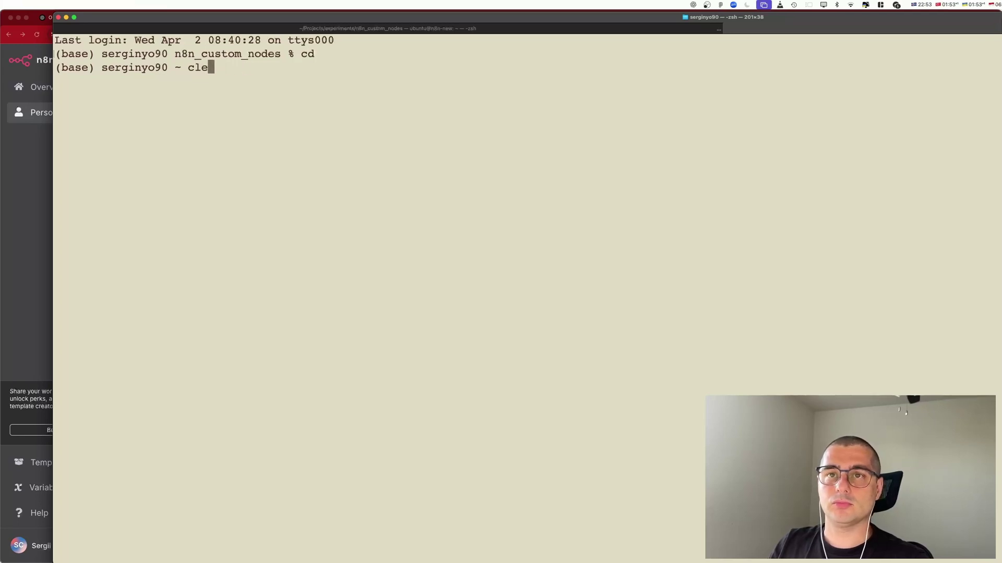
text(ea)
key(Return)
text(clear)
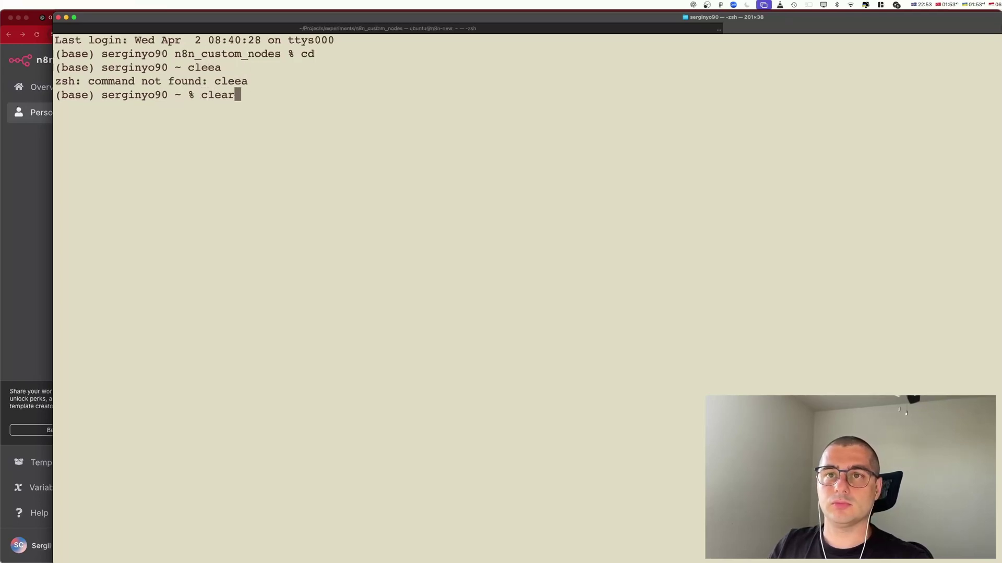
key(Return)
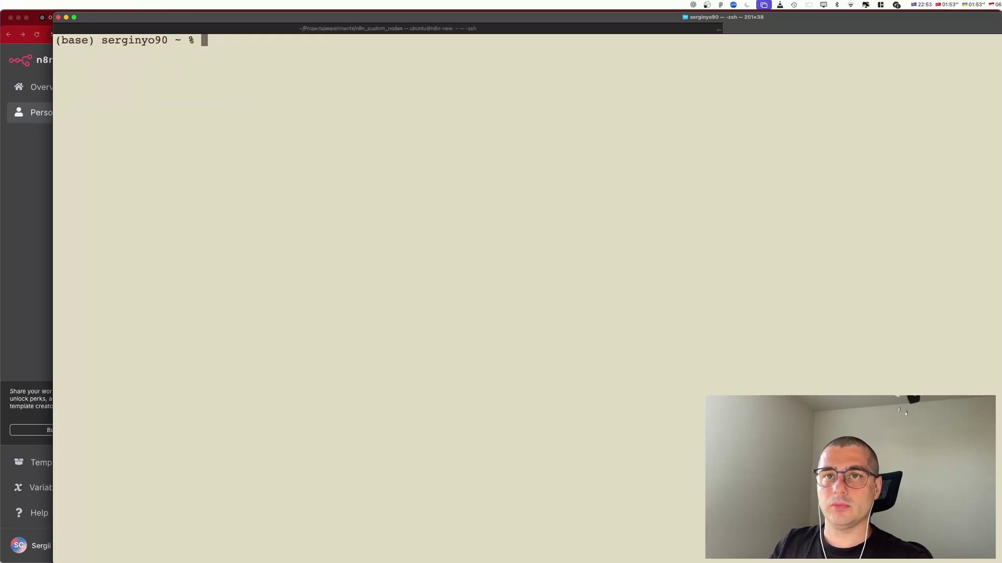
key(Return)
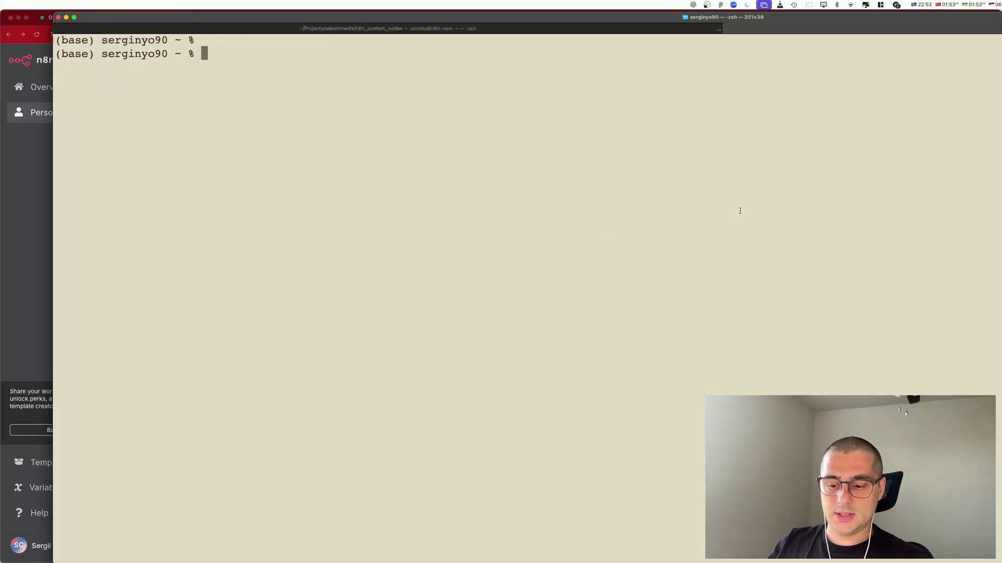
Type a curl command with the /webhook-test/users URL, then reopen the Webhook node's settings.
text(curl)
key(super+shift+v)
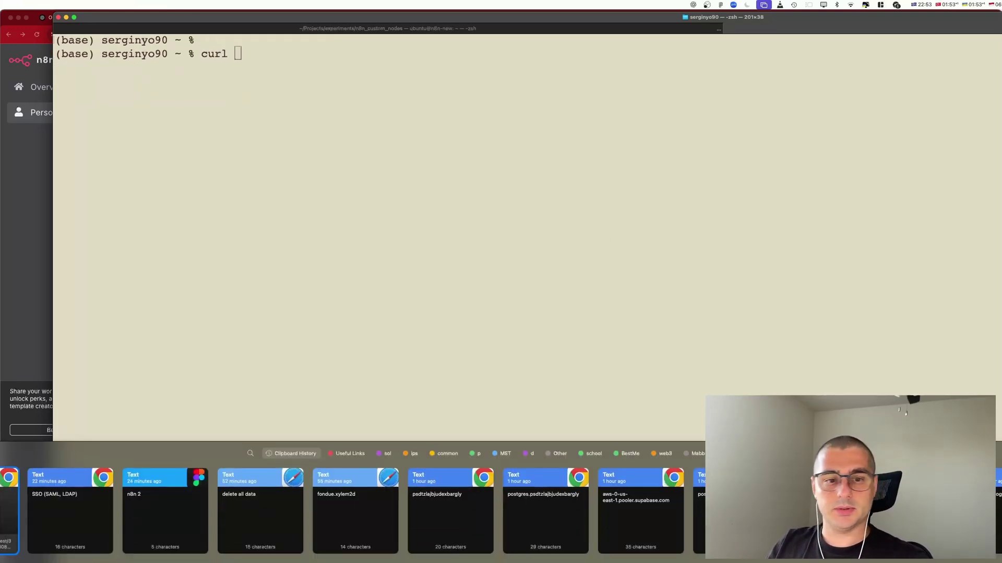
key(Return)
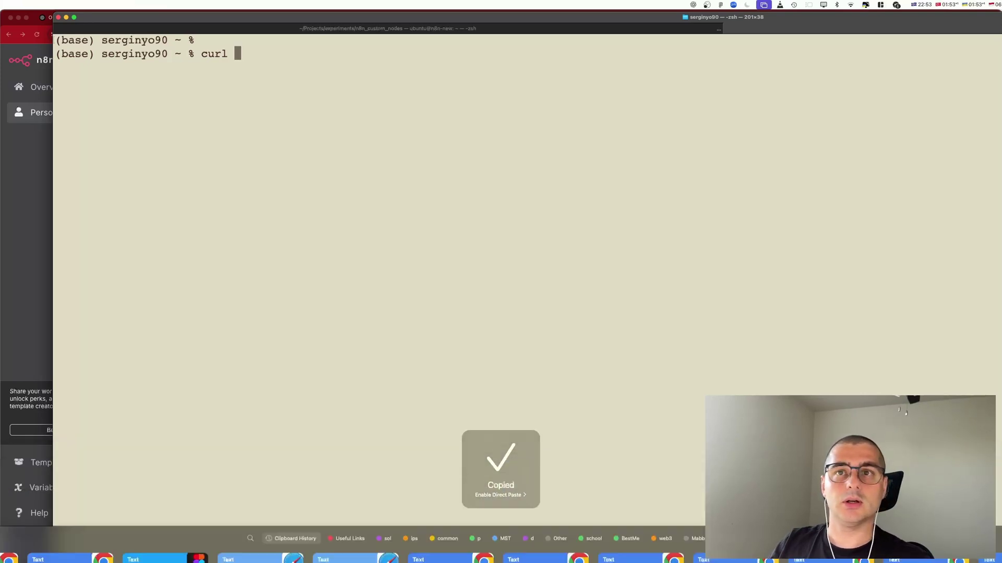
click(510, 54)
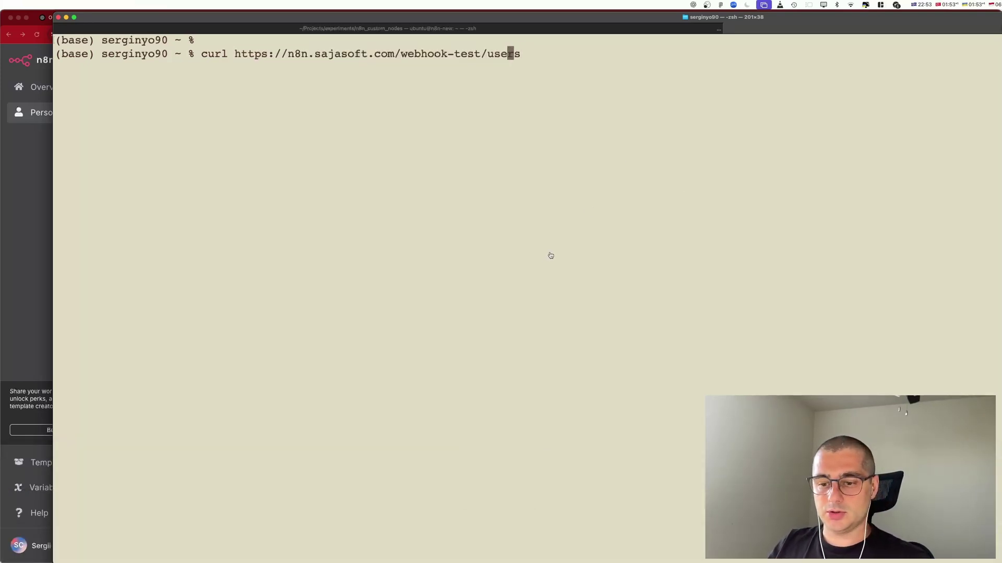
key(super+Tab)
double_click(548, 321)
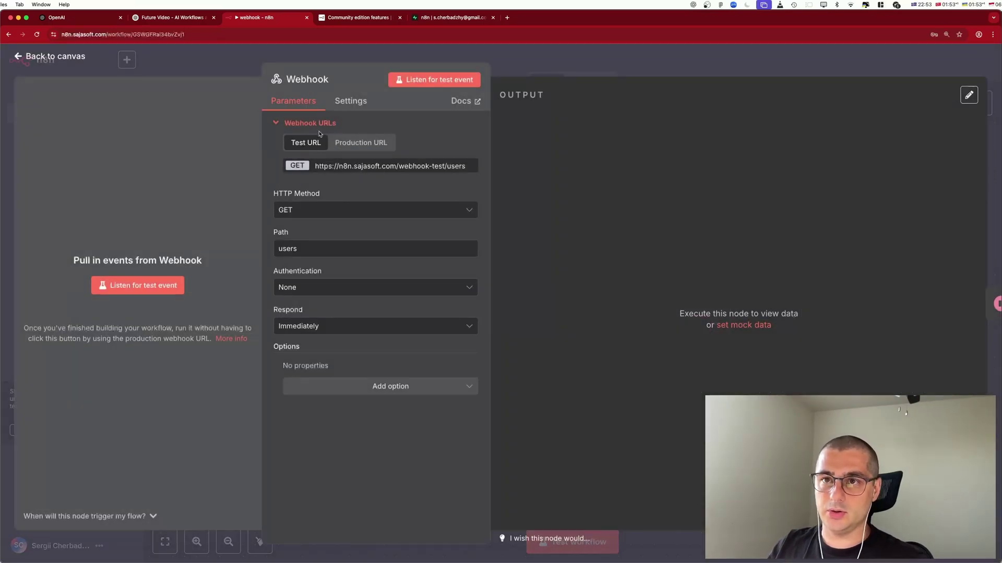
Listen for a test event and send the curl request to the test webhook URL.
click(437, 80)
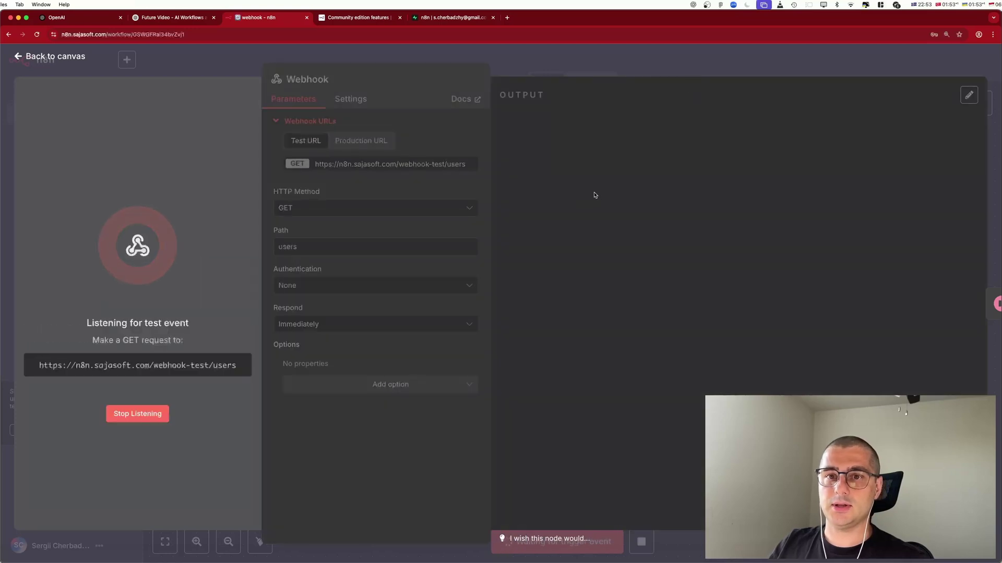
key(super+Tab)
key(Up)
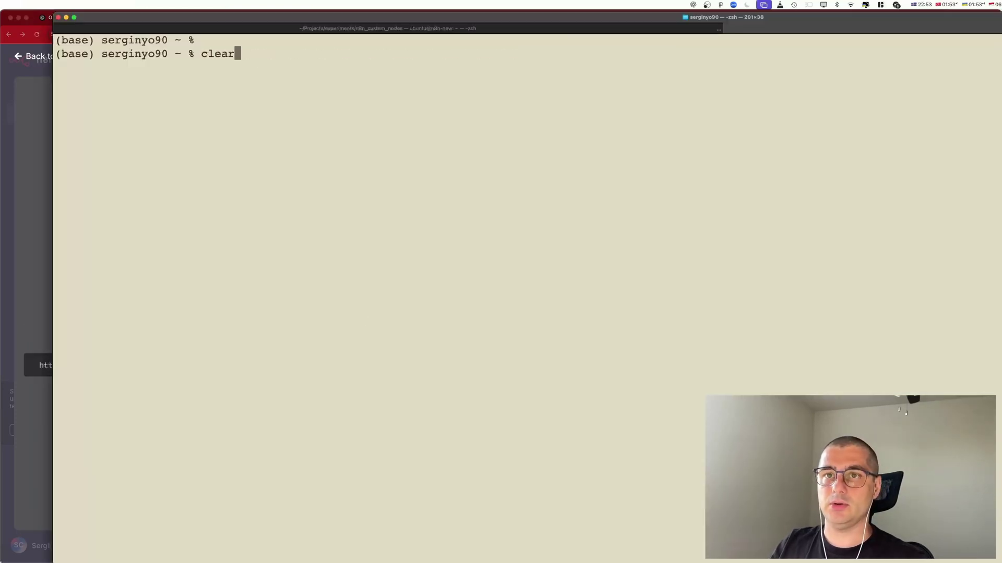
key(Down)
key(Return)
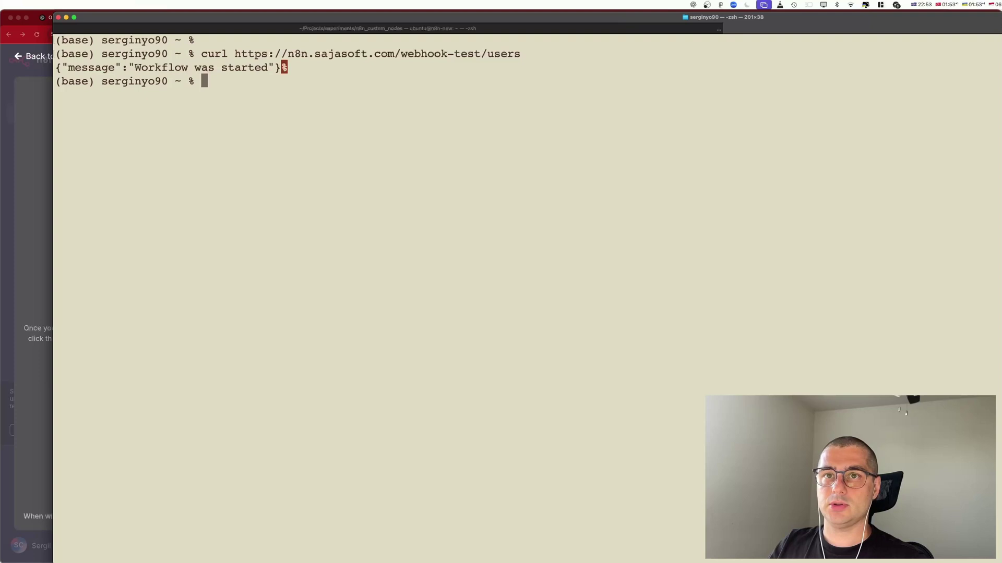
key(super+Tab)
Inspect the captured request JSON and show the production webhook URL.
drag(580, 146, 708, 384)
click(707, 383)
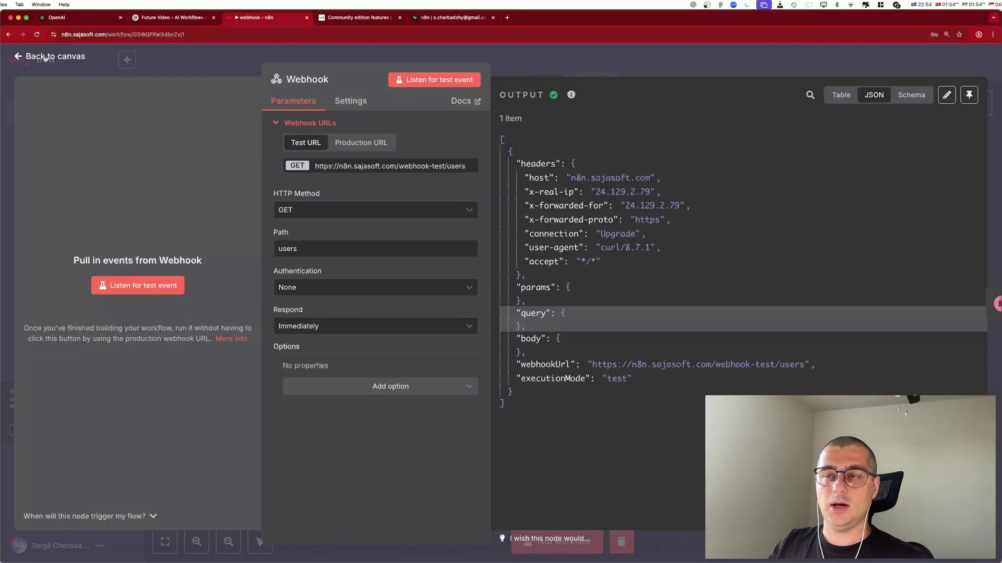
click(348, 145)
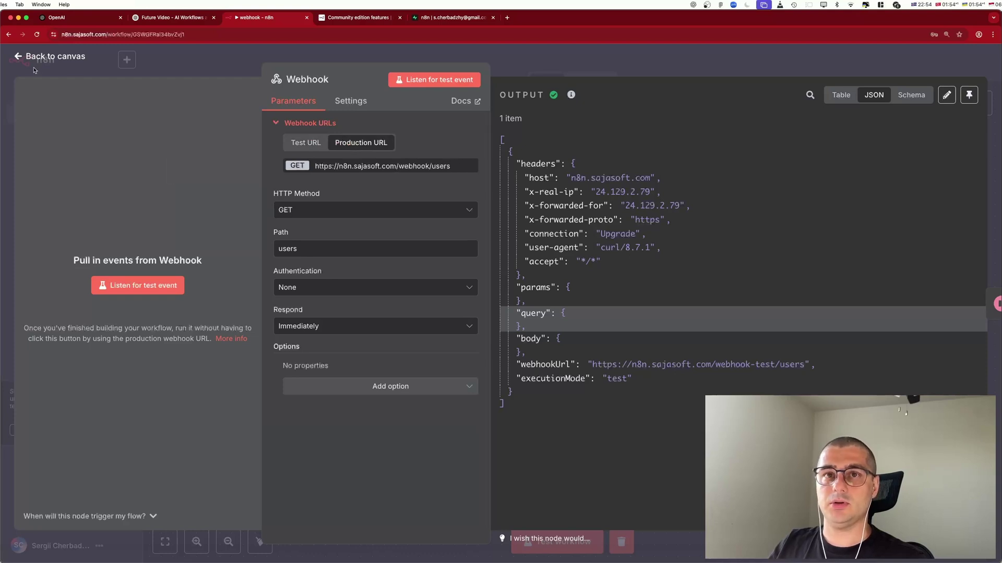
click(50, 58)
key(super+Tab)
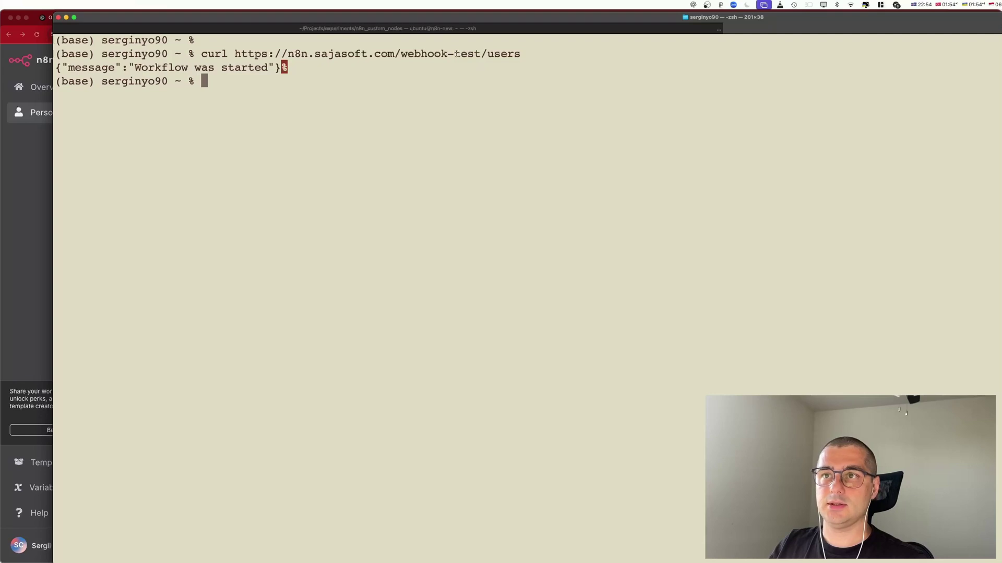
drag(456, 53, 481, 53)
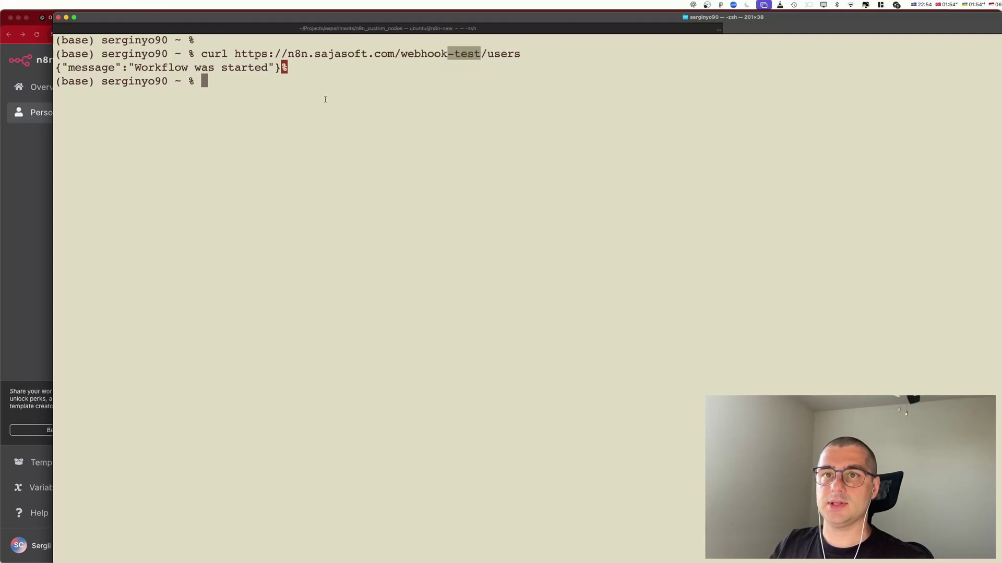
click(310, 87)
text(curl)
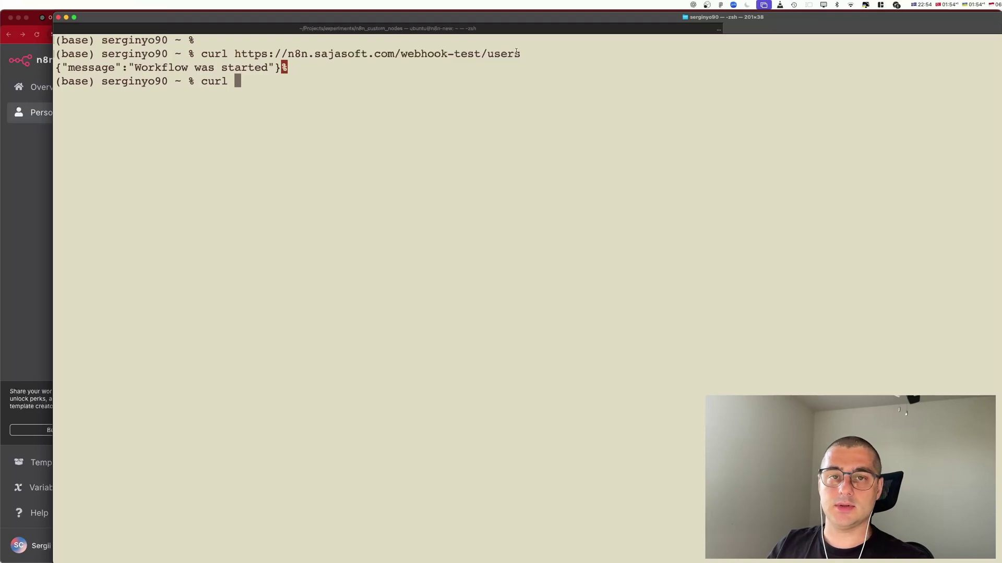
key(super+v)
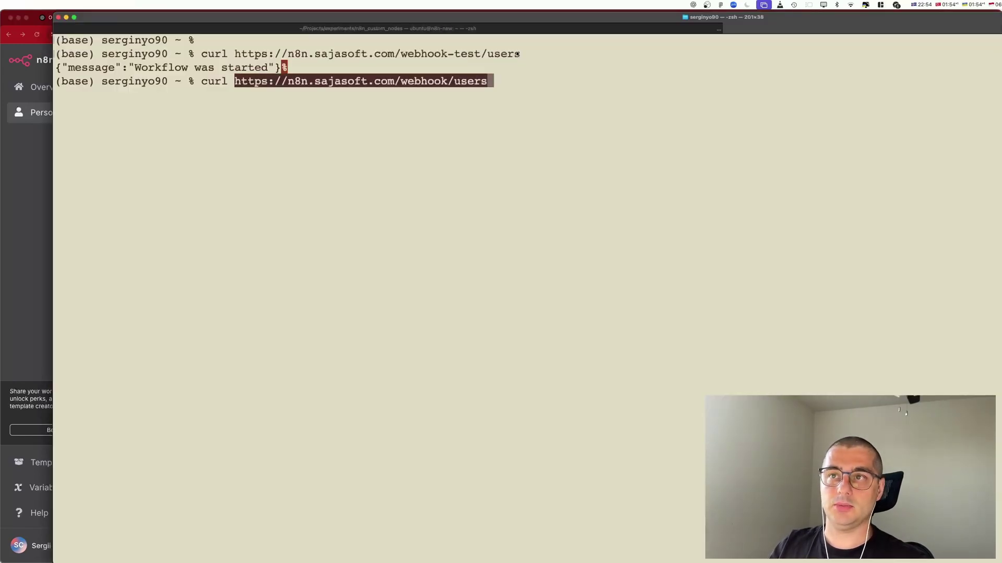
key(Return)
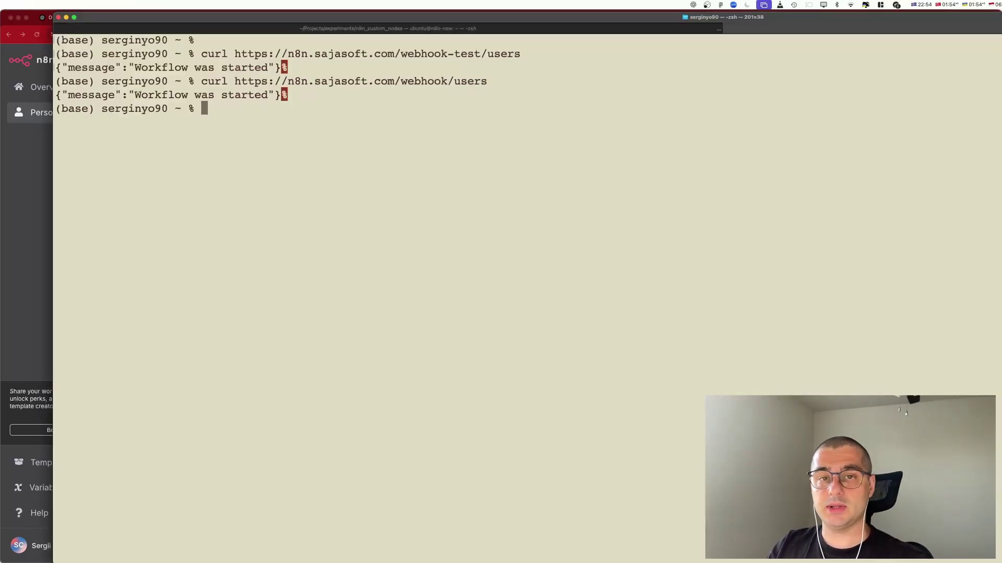